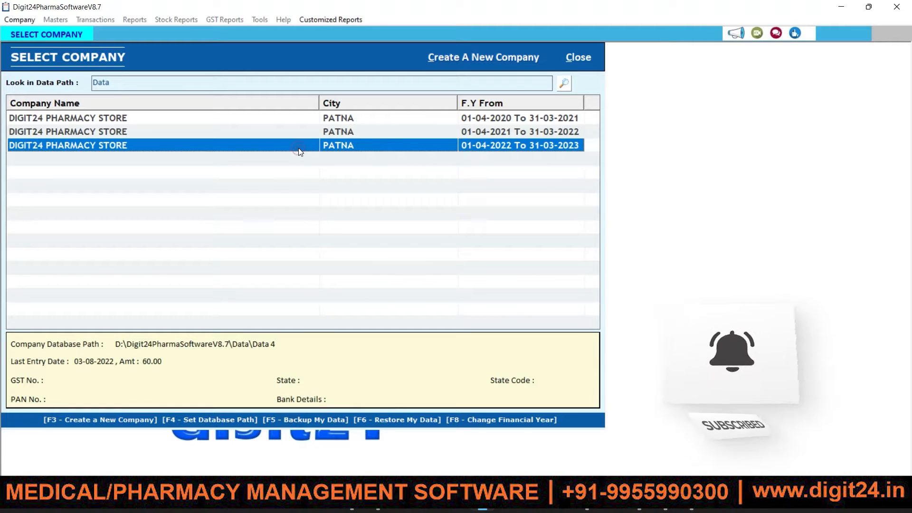
# Open the DIGIT24 PHARMACY STORE company for financial year 01-04-2022 to 31-03-2023.
pyautogui.doubleClick(300, 151)
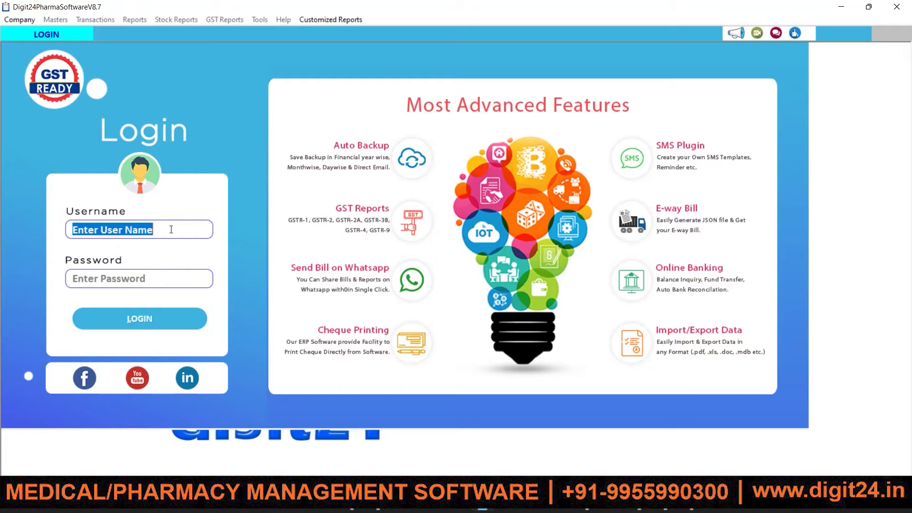
# Log in with username admin and the administrator password.
pyautogui.write('admin')
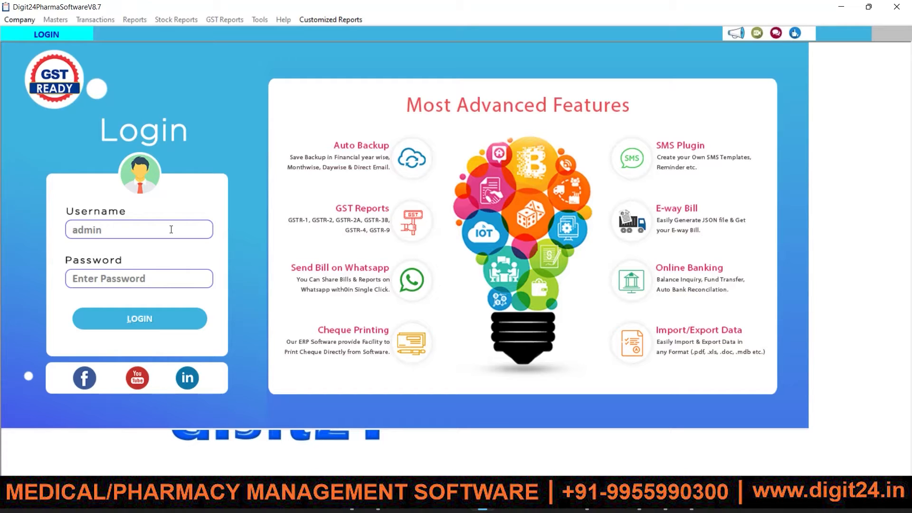
pyautogui.press('Tab')
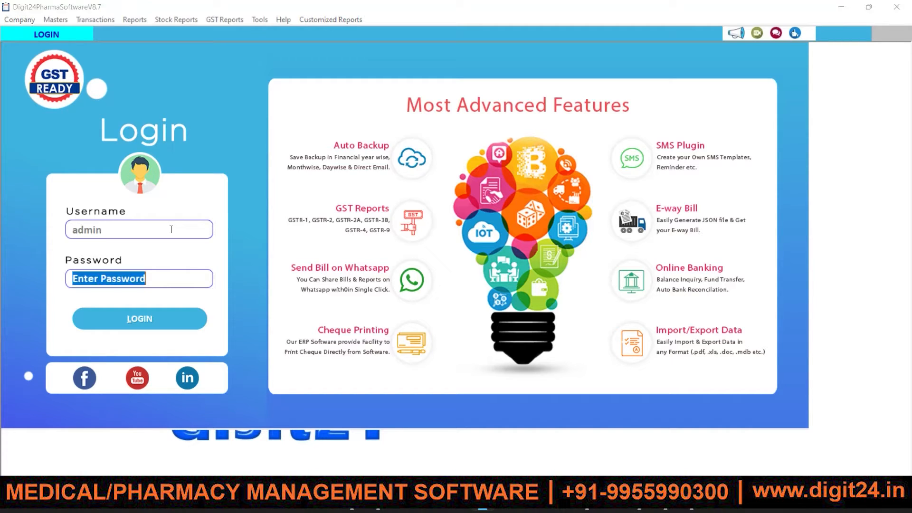
pyautogui.write('admin')
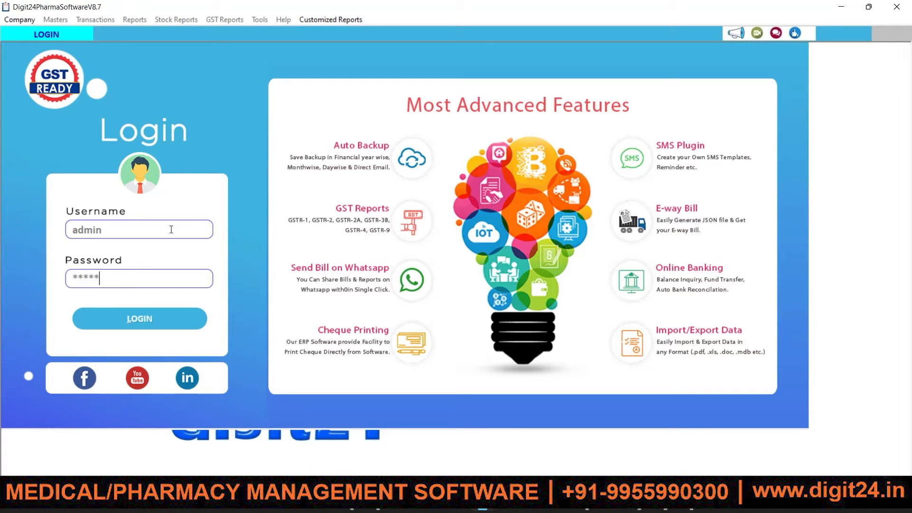
pyautogui.press('Return')
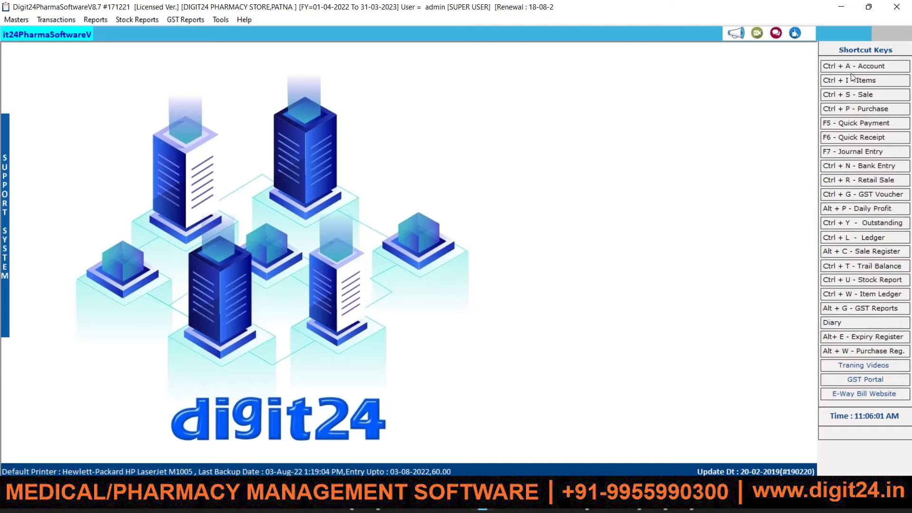
pyautogui.click(862, 82)
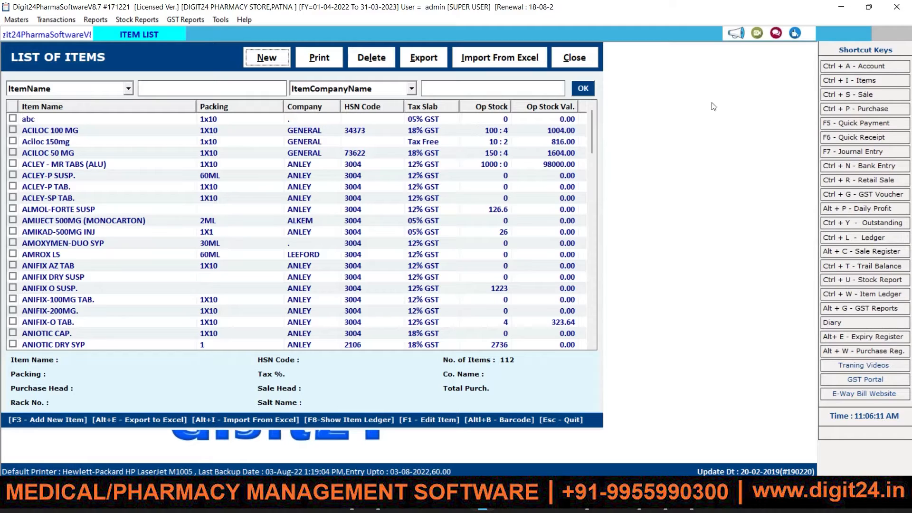
pyautogui.moveTo(592, 123); pyautogui.dragTo(591, 153)
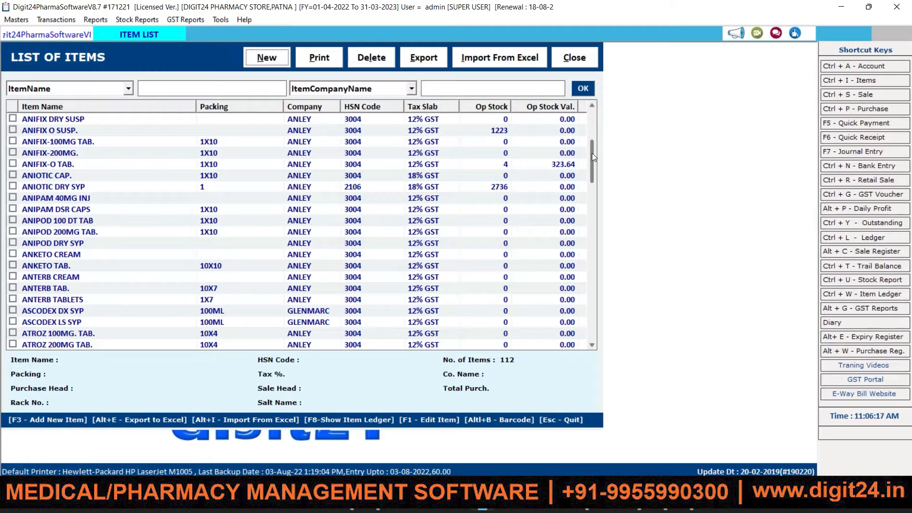
pyautogui.moveTo(592, 153); pyautogui.dragTo(598, 265)
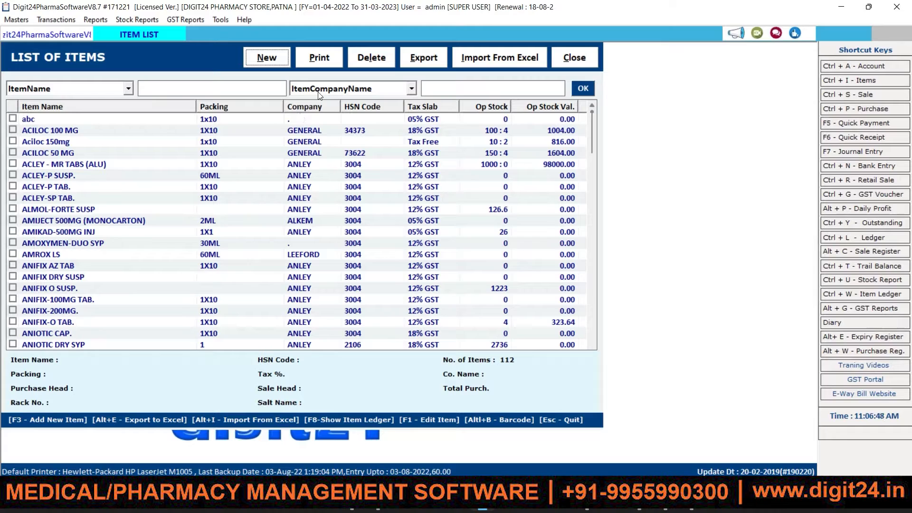
pyautogui.click(573, 60)
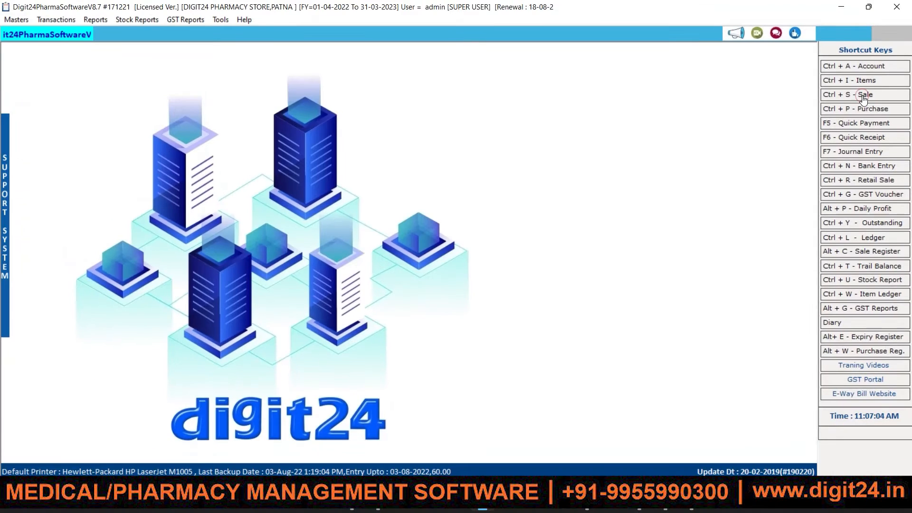
pyautogui.click(863, 99)
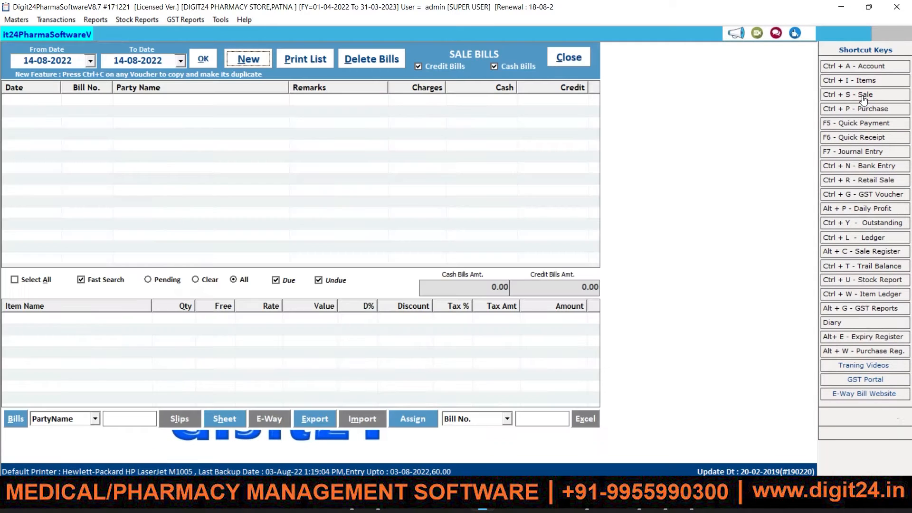
pyautogui.click(255, 59)
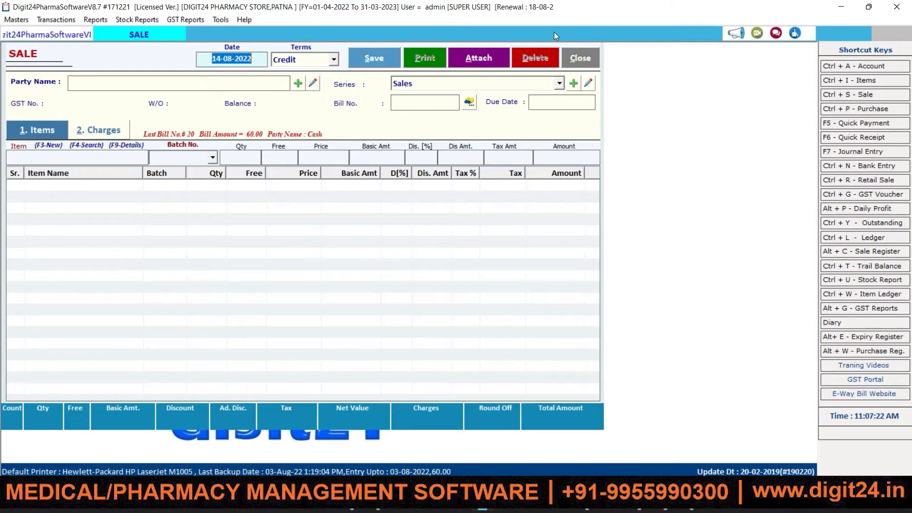
pyautogui.click(577, 56)
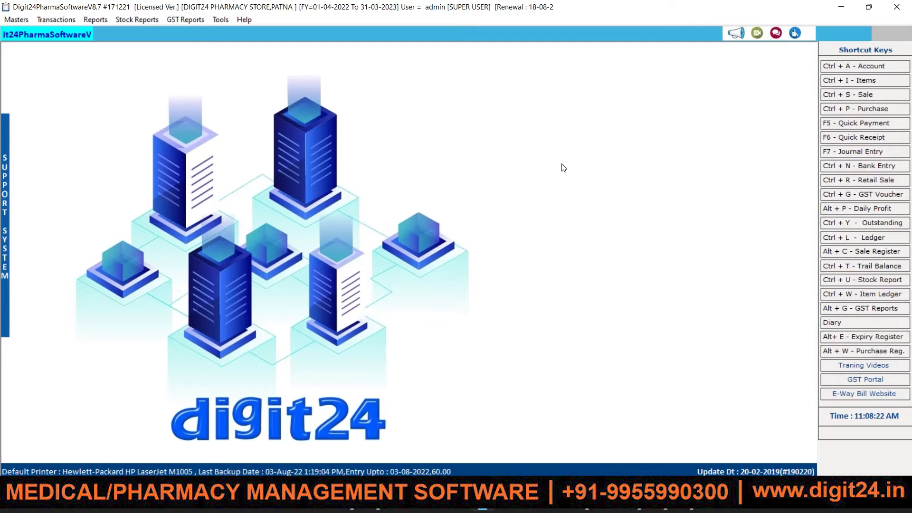
pyautogui.click(859, 98)
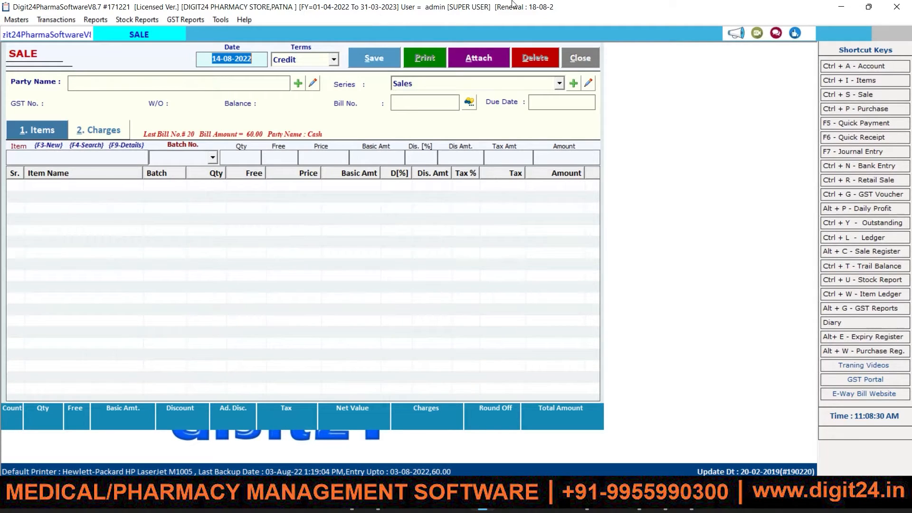
pyautogui.click(597, 53)
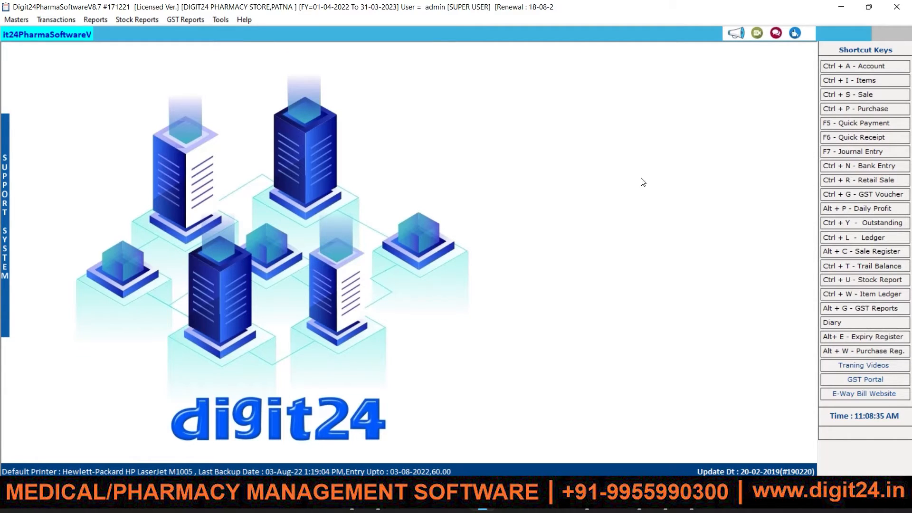
pyautogui.hotkey('ctrl', 'r')
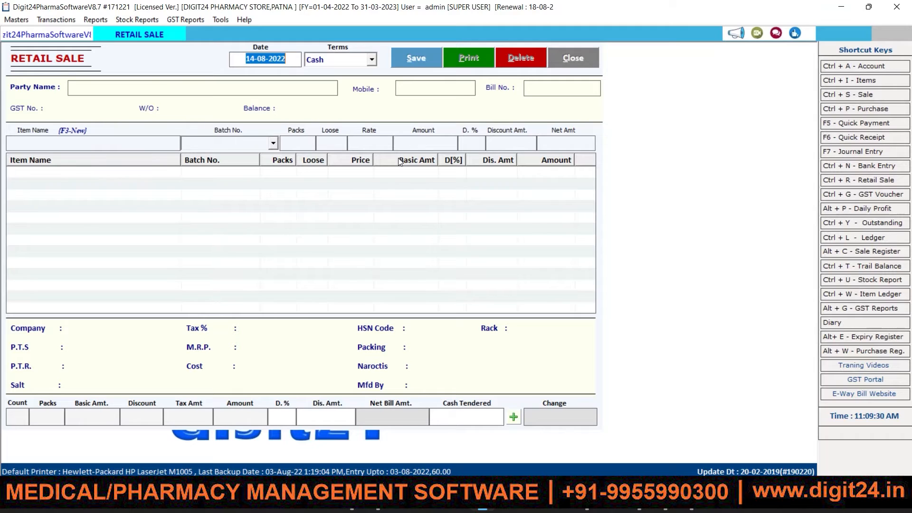
pyautogui.click(580, 56)
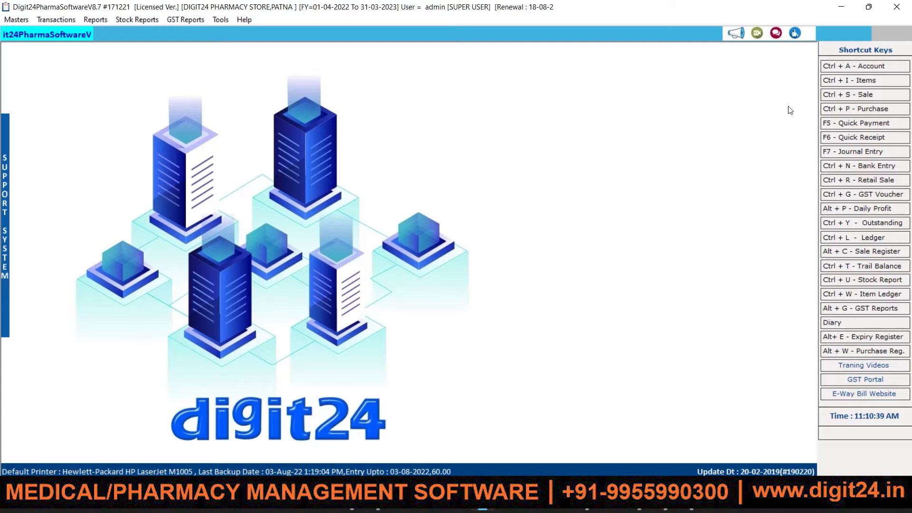
# Browse the Ctrl+I item list, close it, and bring up the Stock Reports menu.
pyautogui.click(875, 80)
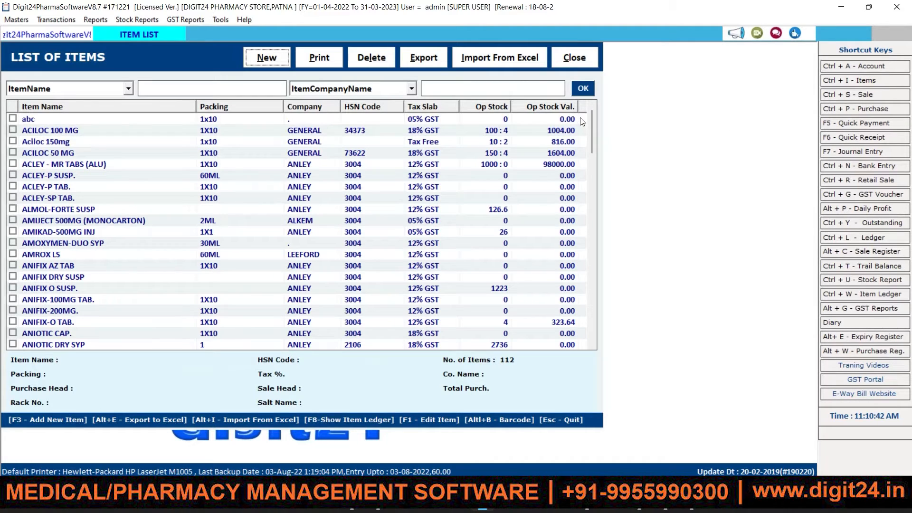
pyautogui.moveTo(591, 121); pyautogui.dragTo(585, 188)
pyautogui.scroll(-8, 585, 188)
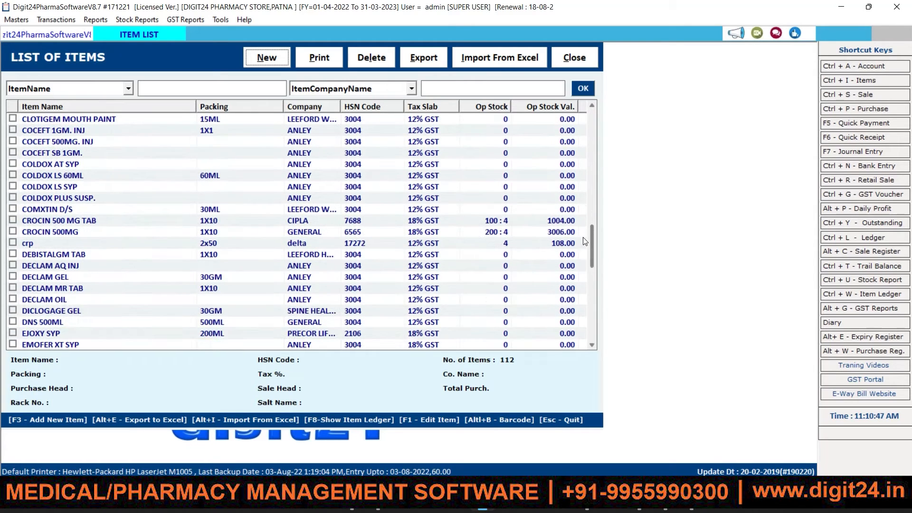
pyautogui.click(574, 57)
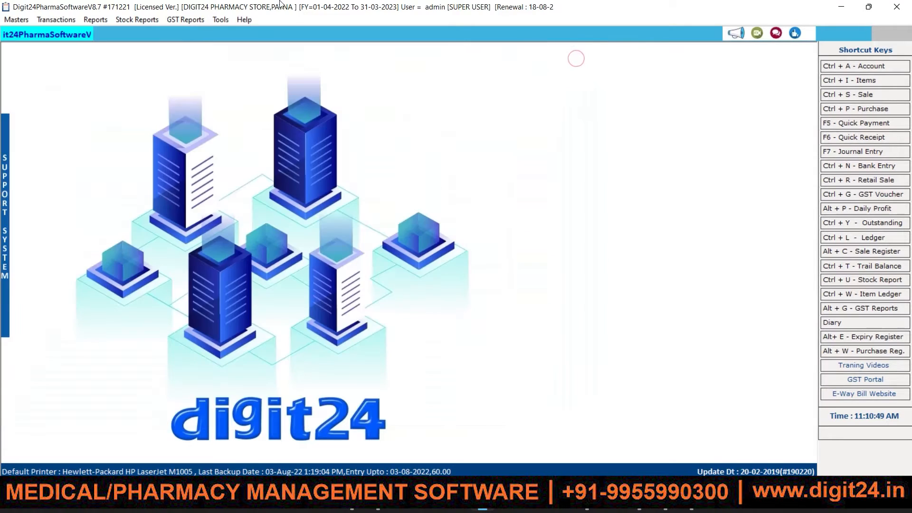
pyautogui.click(128, 22)
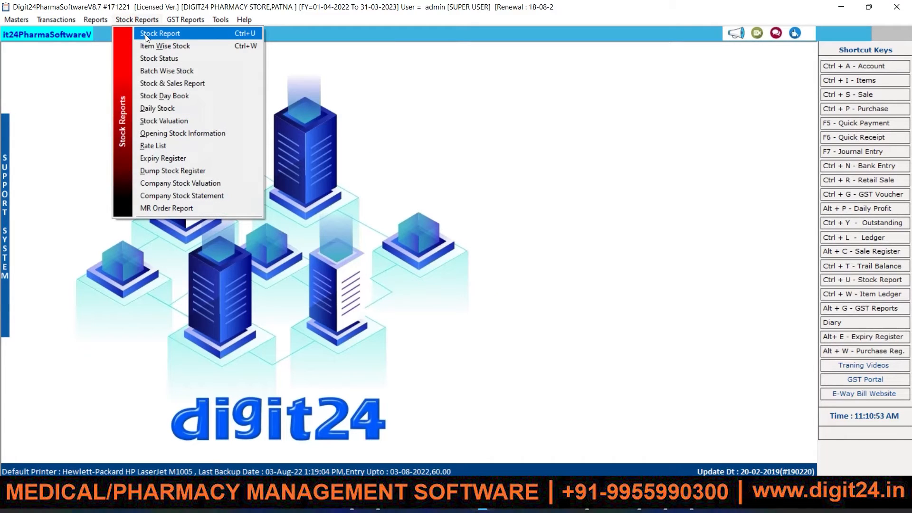
# Load the stock report for 01-04-2022 to 03-08-2022 and filter it by 'para'.
pyautogui.click(144, 34)
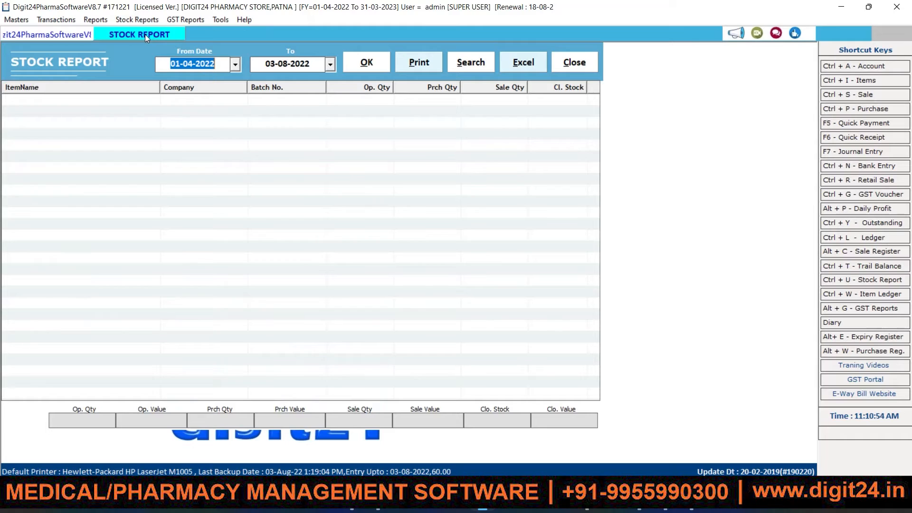
pyautogui.click(361, 65)
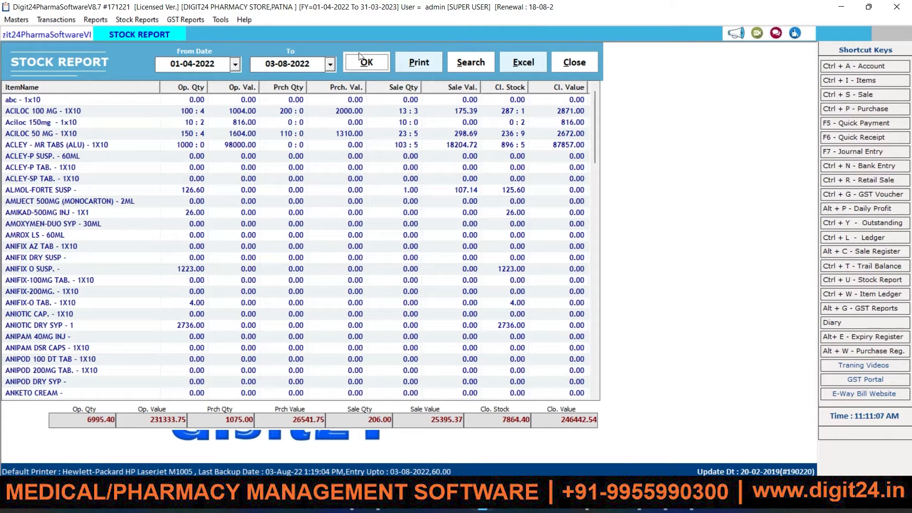
pyautogui.click(472, 67)
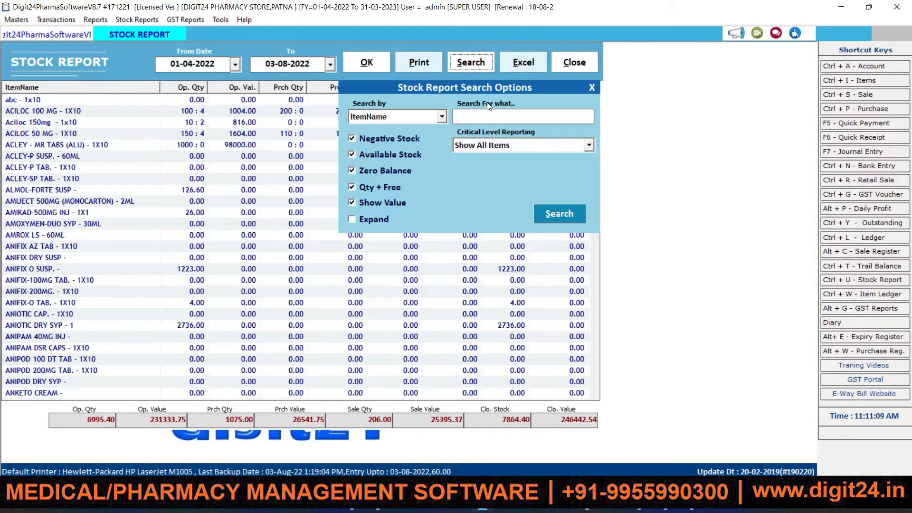
pyautogui.write('para')
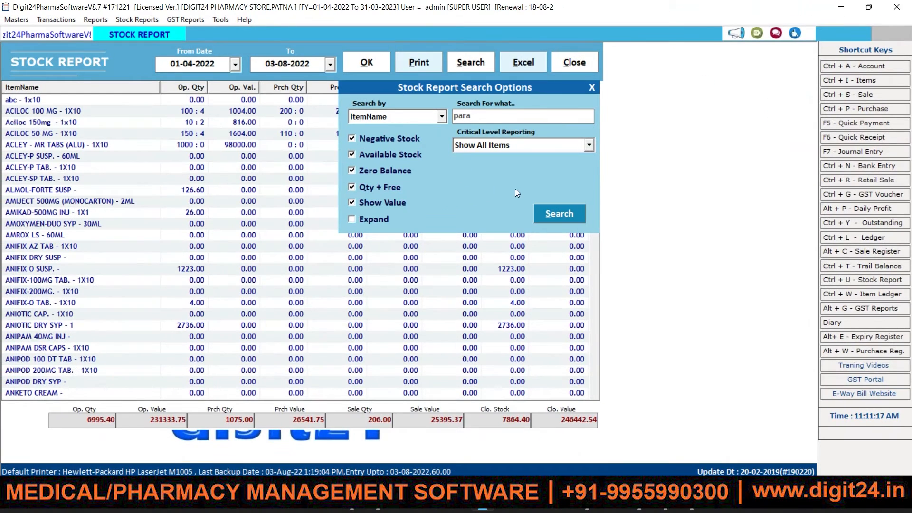
pyautogui.click(552, 214)
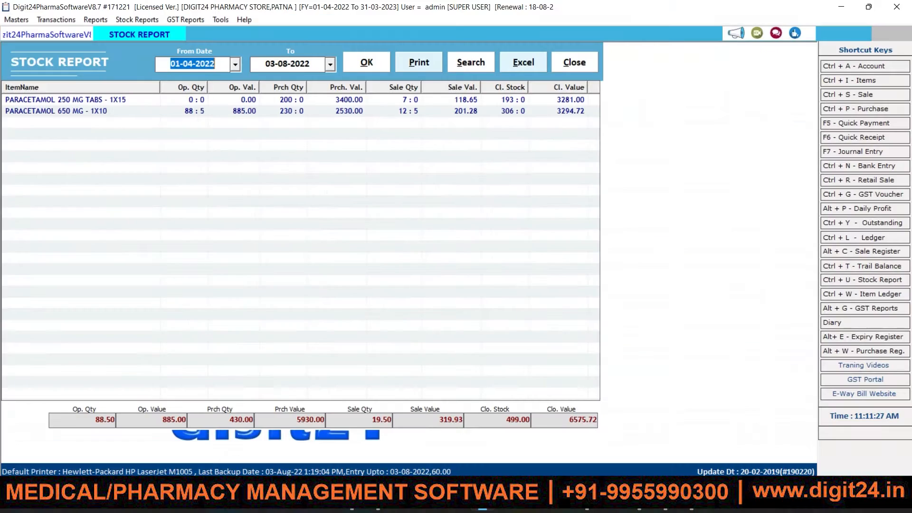
# Open the stock ledger for PARACETAMOL 650 MG - 1X10 and highlight its 306 : 0 balance.
pyautogui.doubleClick(129, 115)
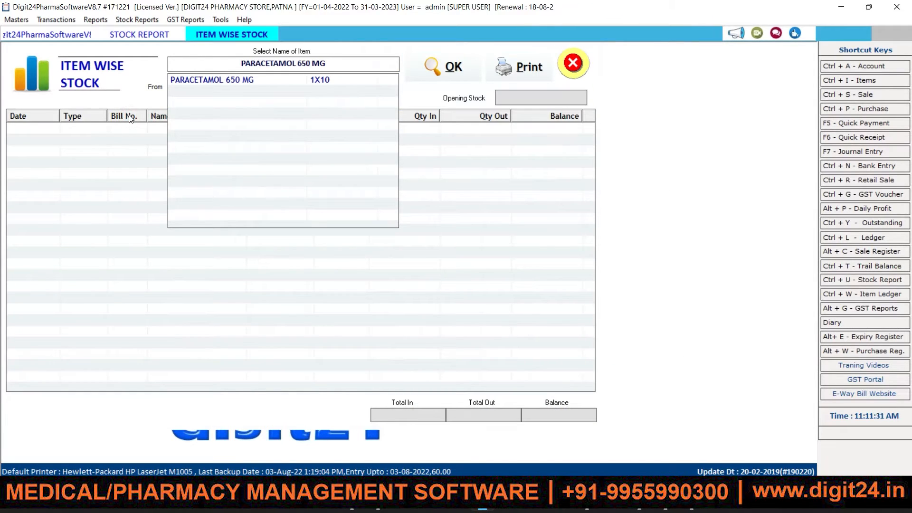
pyautogui.click(246, 80)
pyautogui.press('Return')
pyautogui.press('Return')
pyautogui.press('Return')
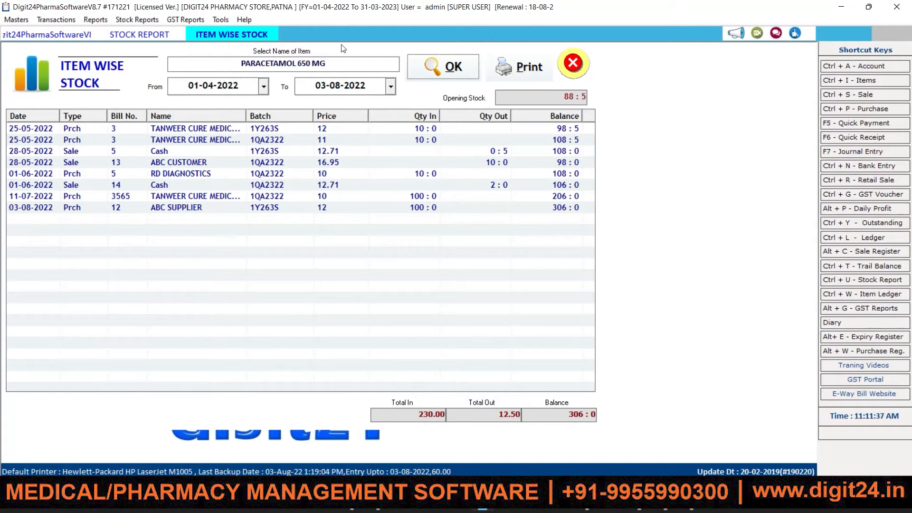
pyautogui.doubleClick(564, 420)
pyautogui.moveTo(588, 419); pyautogui.dragTo(599, 420)
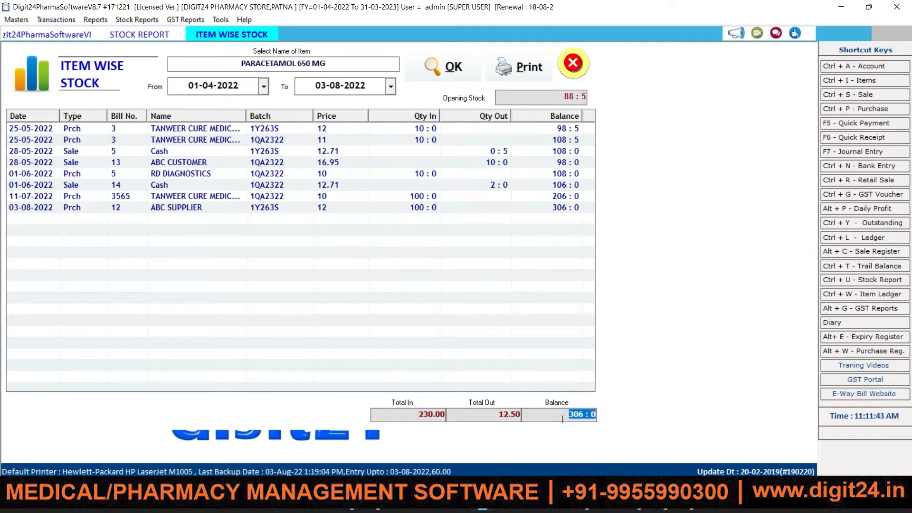
pyautogui.moveTo(562, 419); pyautogui.dragTo(599, 418)
pyautogui.doubleClick(573, 415)
# Review the ledger's purchase and sale entries from 25-05-2022 to 03-08-2022.
pyautogui.click(229, 138)
pyautogui.click(259, 162)
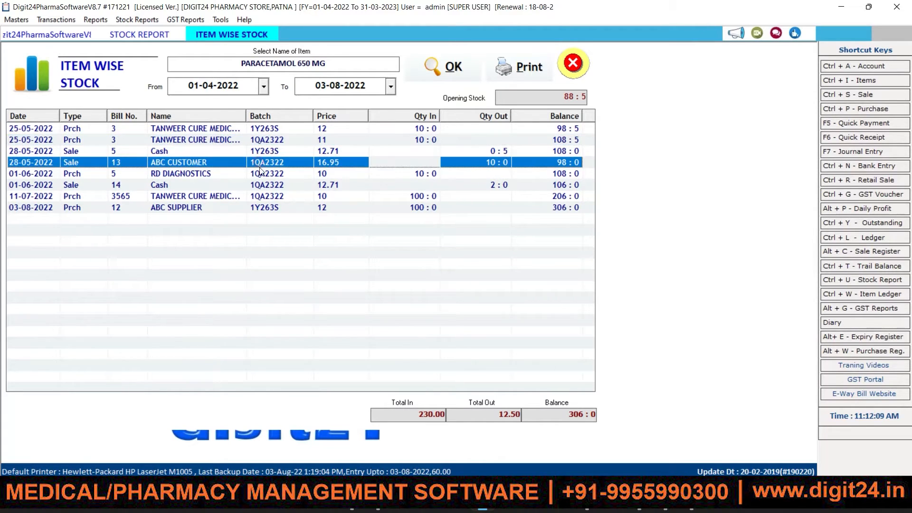
pyautogui.click(269, 195)
pyautogui.click(272, 205)
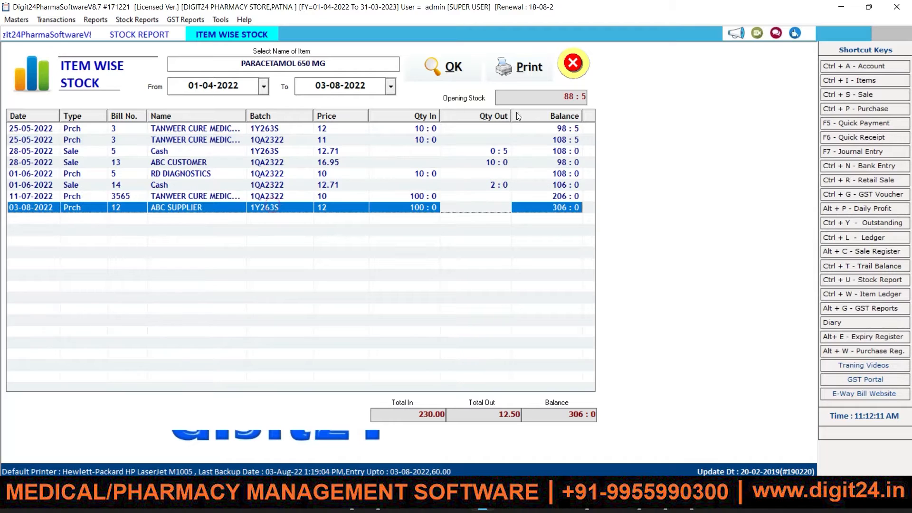
pyautogui.click(560, 98)
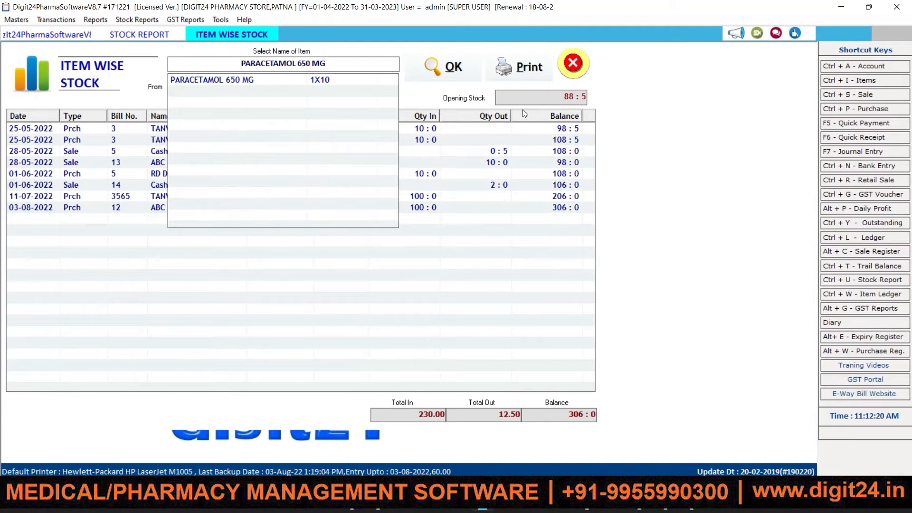
pyautogui.click(333, 152)
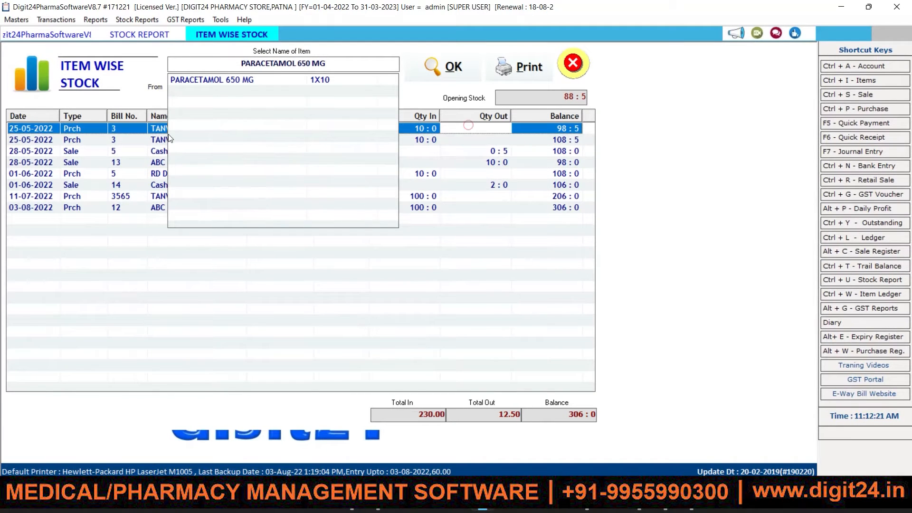
pyautogui.click(124, 151)
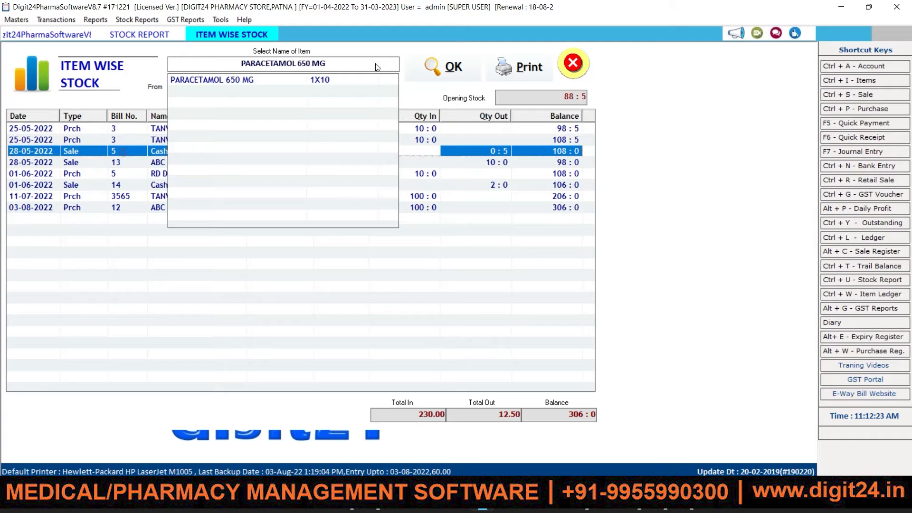
# Reload the ledger for PARACETAMOL 650 MG, then close the ledger and stock report.
pyautogui.click(342, 81)
pyautogui.click(455, 70)
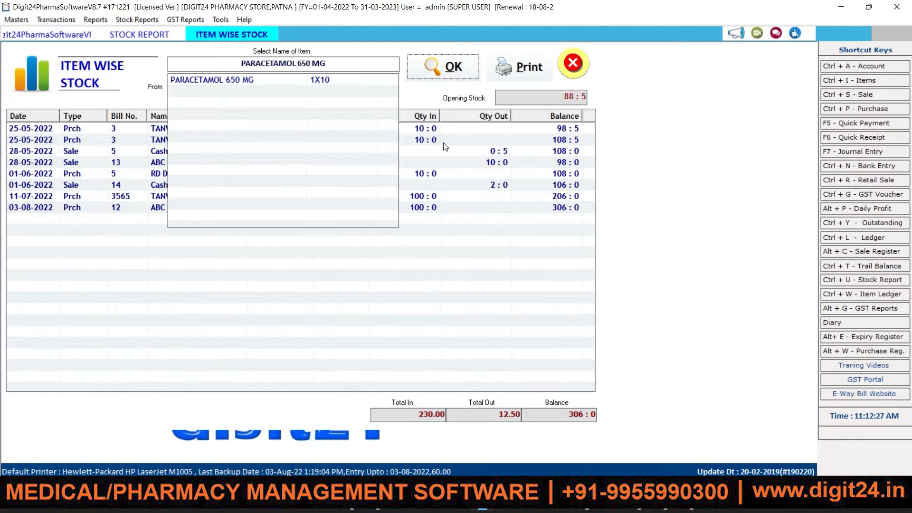
pyautogui.click(251, 137)
pyautogui.click(431, 139)
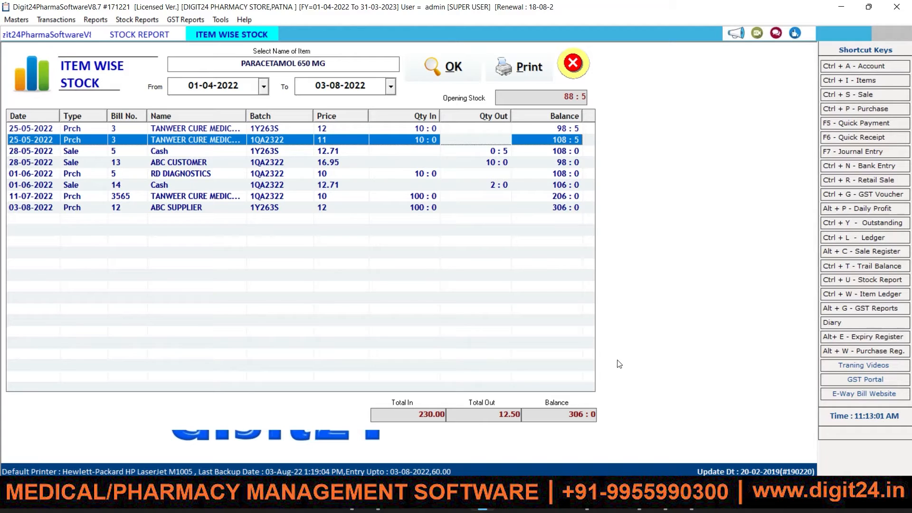
pyautogui.click(572, 64)
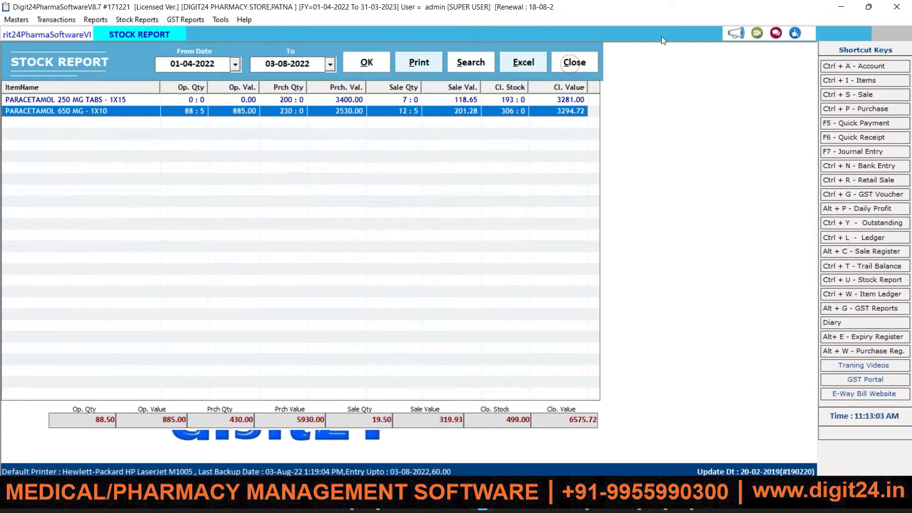
pyautogui.click(569, 67)
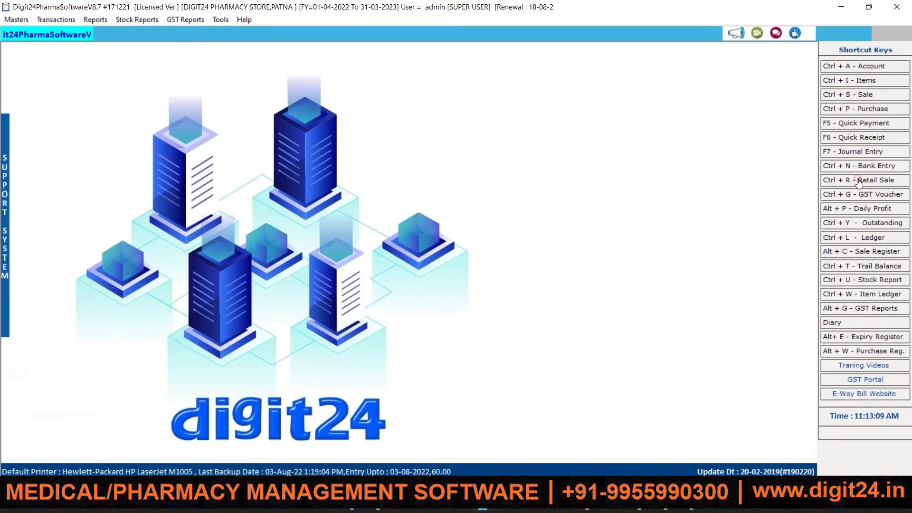
# Start a new retail sale, keeping the sale date and setting payment terms to Cash.
pyautogui.click(858, 180)
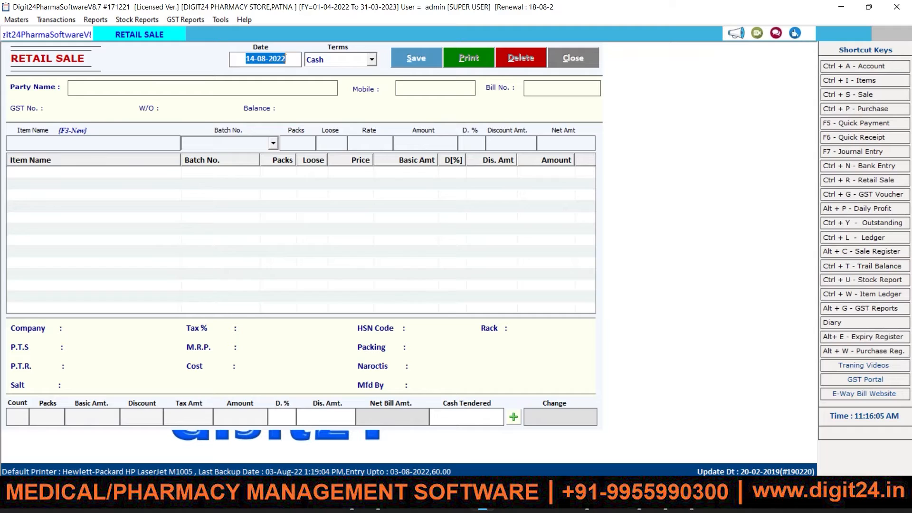
pyautogui.click(285, 58)
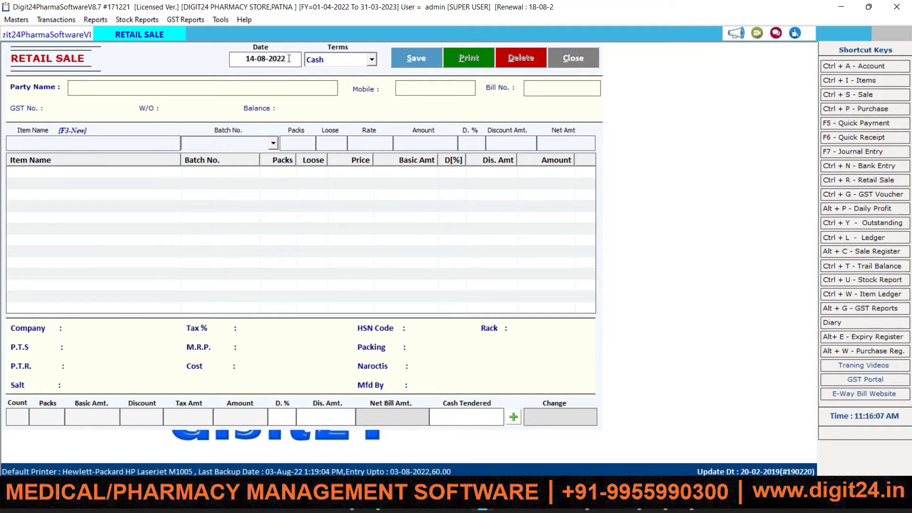
pyautogui.moveTo(285, 58); pyautogui.dragTo(253, 60)
pyautogui.press('Return')
pyautogui.click(373, 56)
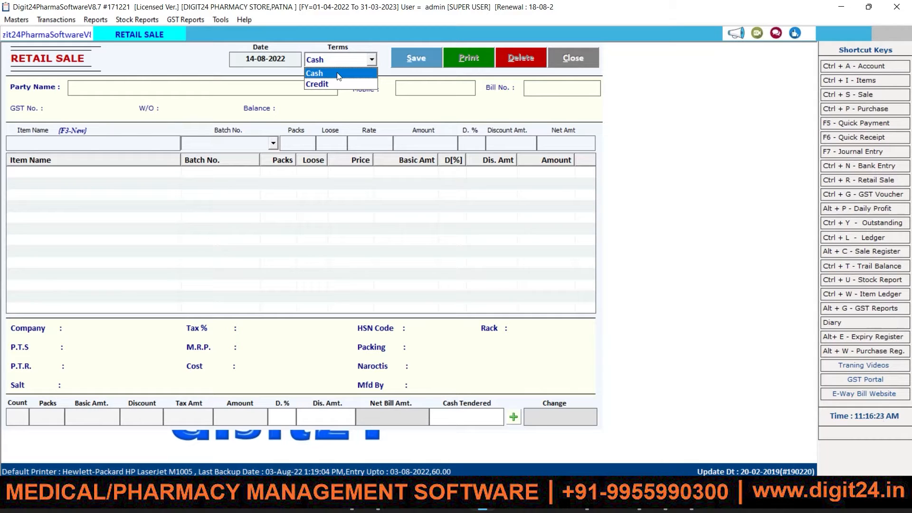
pyautogui.click(339, 76)
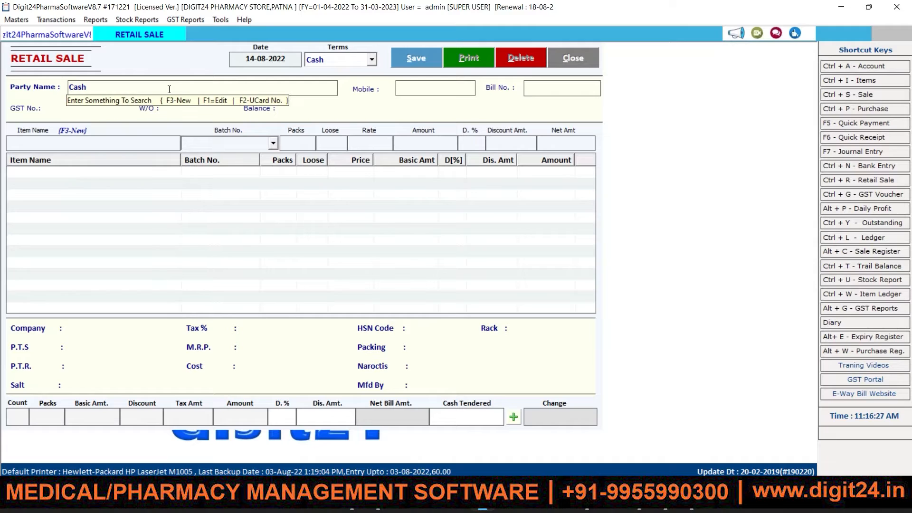
pyautogui.press('Return')
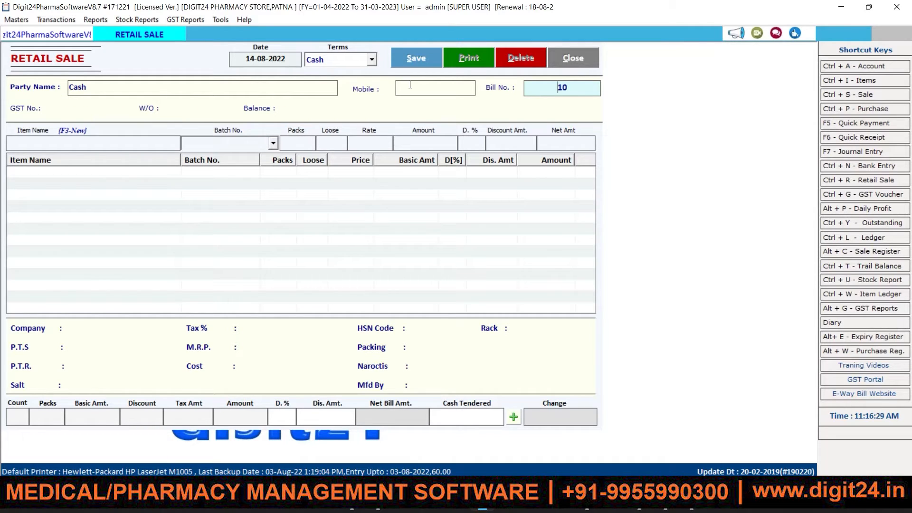
# Enter the customer's mobile number and confirm bill no. 10.
pyautogui.click(409, 86)
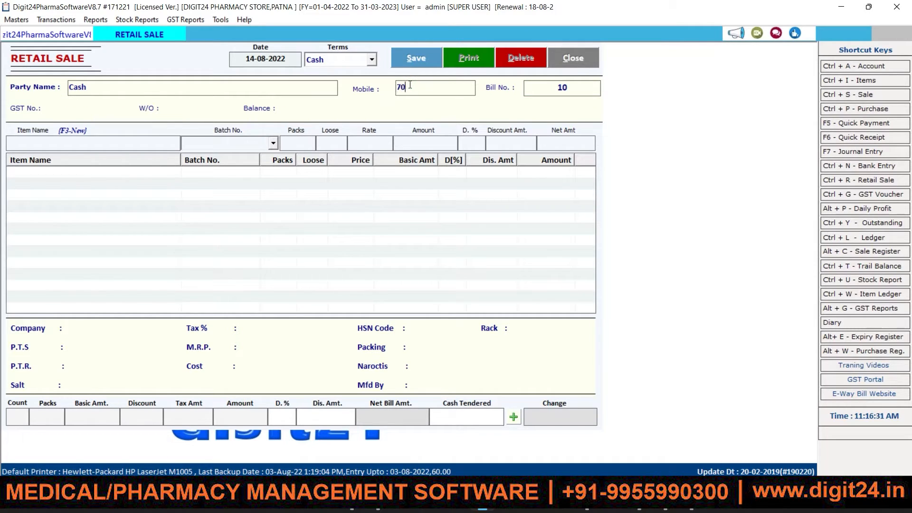
pyautogui.press('Tab')
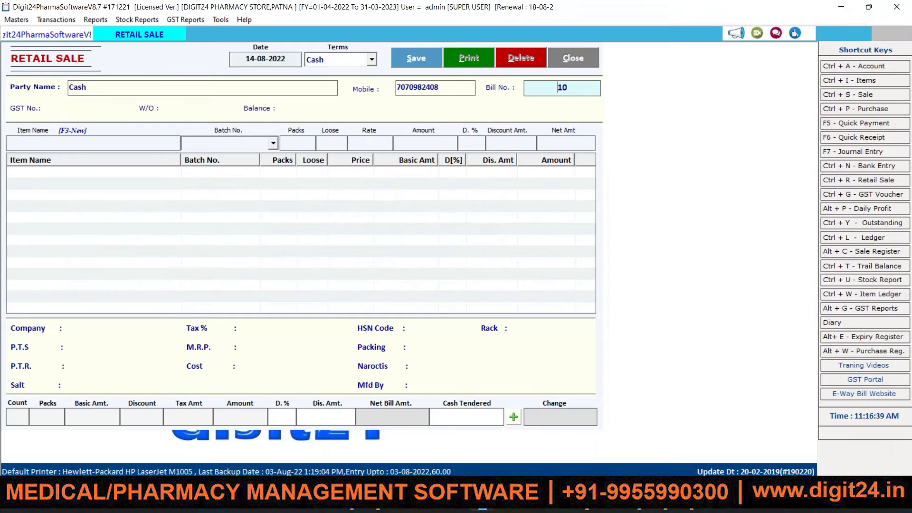
pyautogui.press('Return')
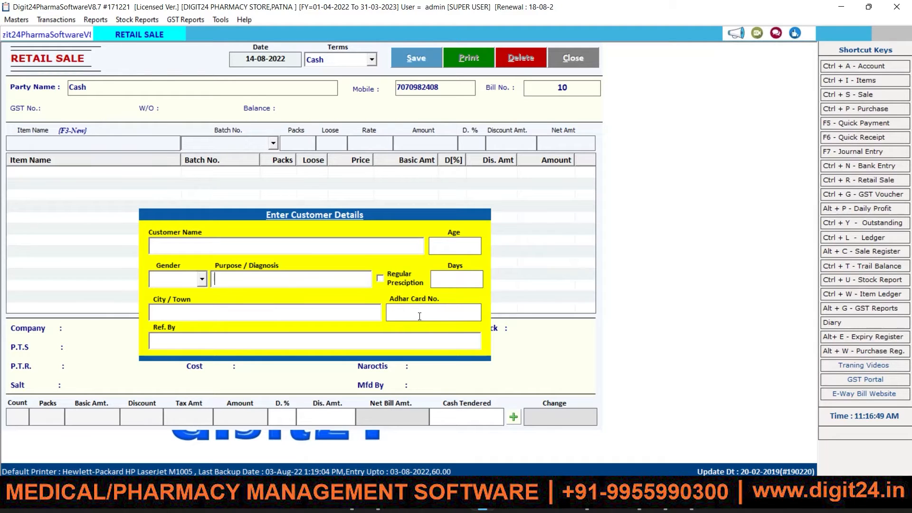
# Skip the customer name and referred-by fields and drop down the item list for bill 10.
pyautogui.click(193, 338)
pyautogui.click(209, 245)
pyautogui.press('Return')
pyautogui.press('Return')
pyautogui.press('Return')
pyautogui.press('Return')
pyautogui.press('Return')
pyautogui.press('Return')
pyautogui.press('Return')
pyautogui.press('Return')
pyautogui.press('Return')
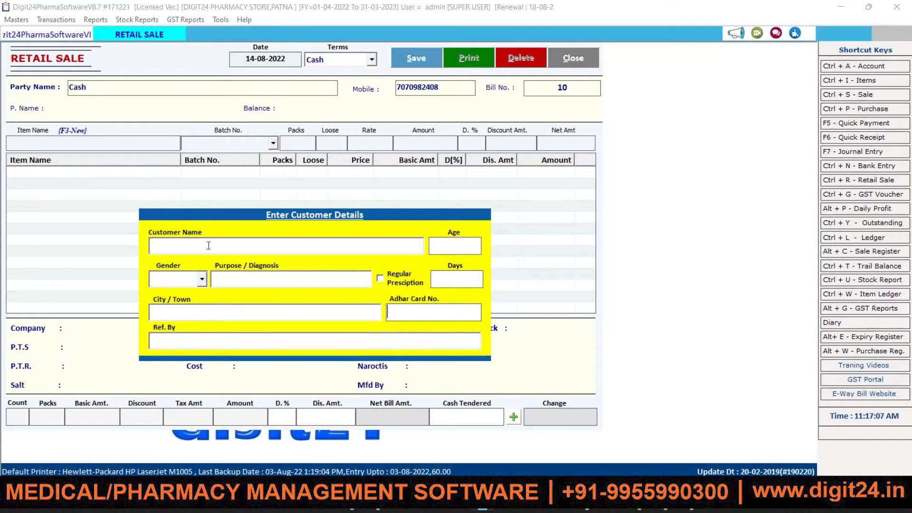
pyautogui.press('Return')
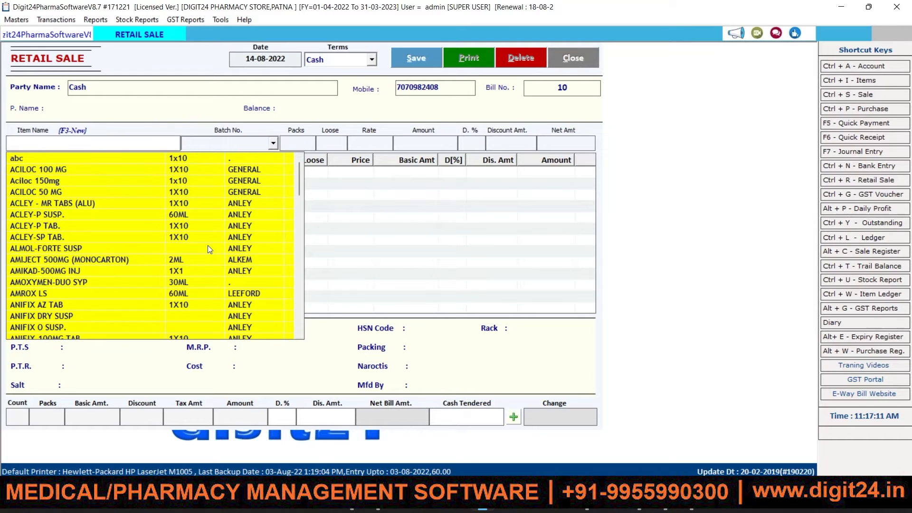
# Select PARACETAMOL 650 MG from the item list and choose its batch 1Y263S.
pyautogui.write('par')
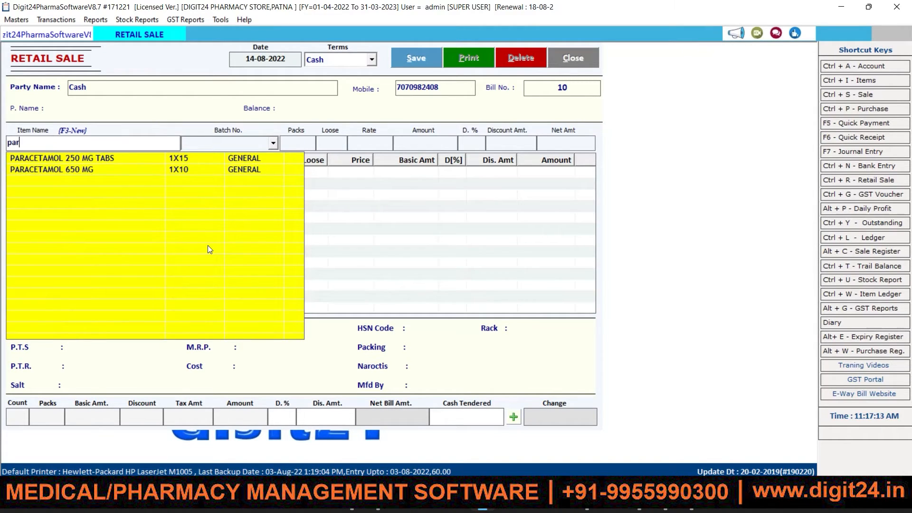
pyautogui.press('Down')
pyautogui.press('Down')
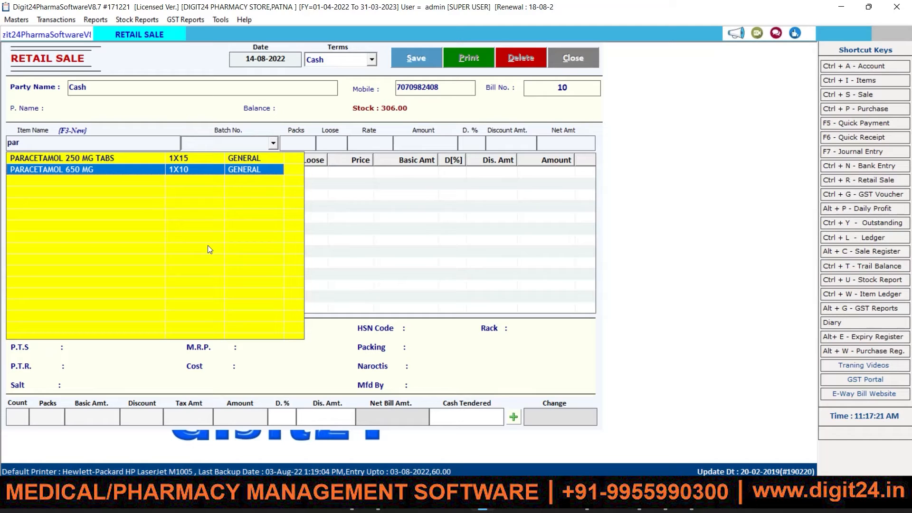
pyautogui.press('Return')
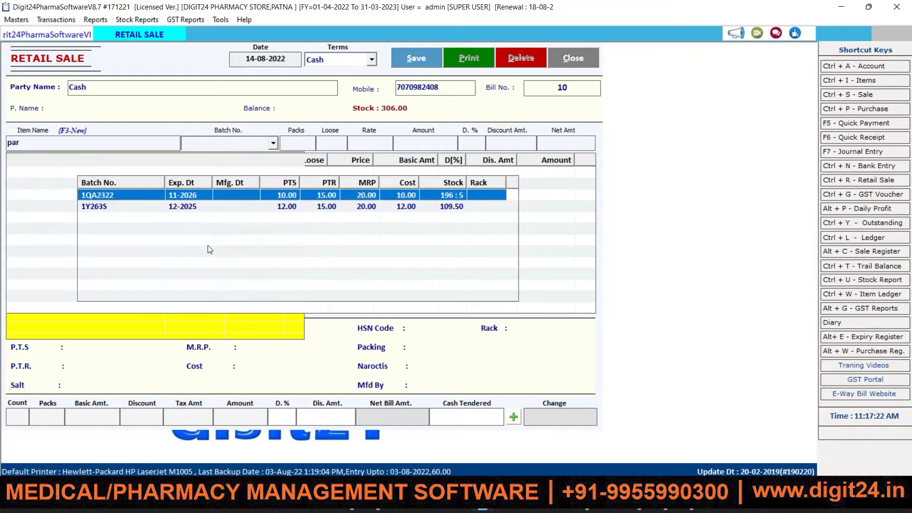
pyautogui.press('Down')
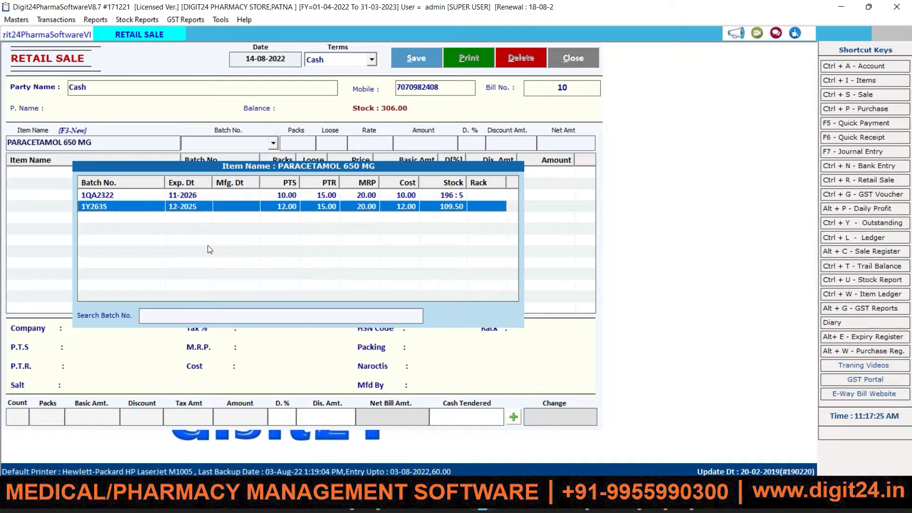
pyautogui.press('Up')
pyautogui.press('Down')
pyautogui.press('Up')
pyautogui.press('Down')
pyautogui.press('Up')
pyautogui.press('Down')
pyautogui.press('Up')
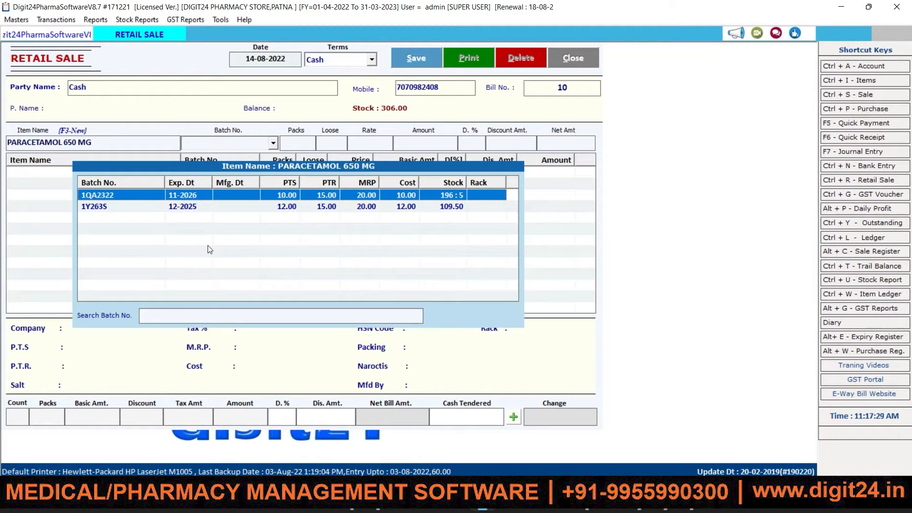
pyautogui.press('Down')
pyautogui.press('Up')
pyautogui.press('Down')
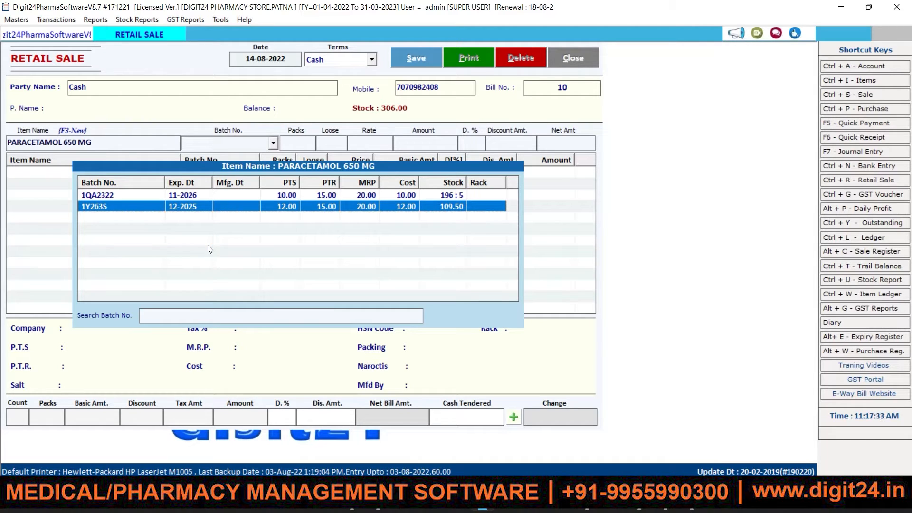
pyautogui.press('Return')
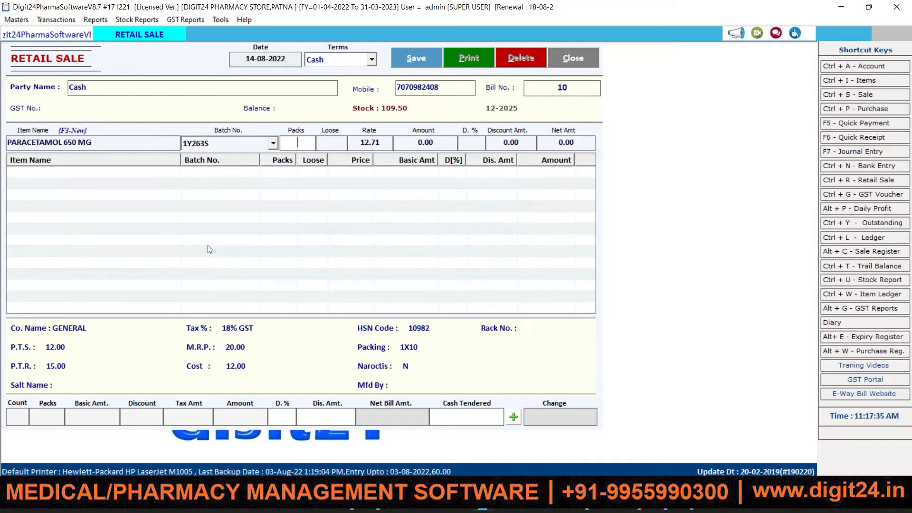
# Enter quantity 3 packs 5 loose at 12.71 and add the line, netting 52.00.
pyautogui.write('3')
pyautogui.write('5')
pyautogui.press('Return')
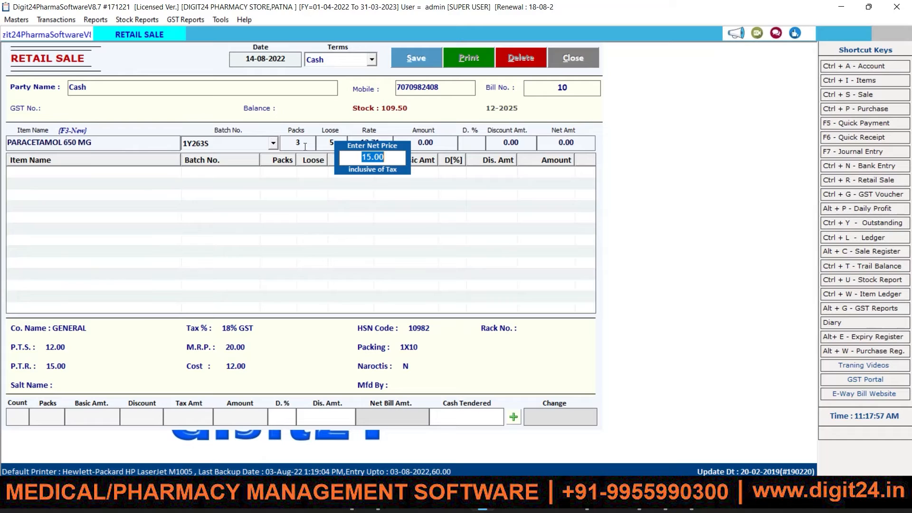
pyautogui.press('Return')
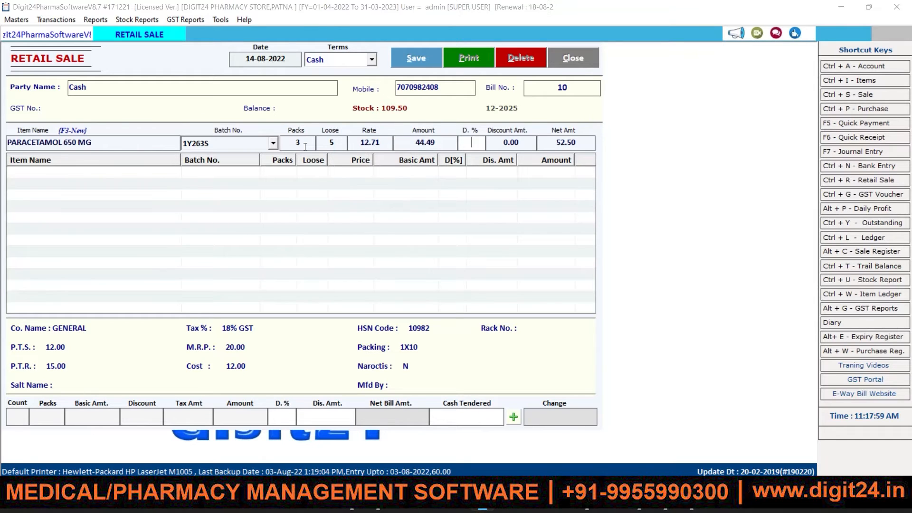
pyautogui.press('Return')
pyautogui.press('Return')
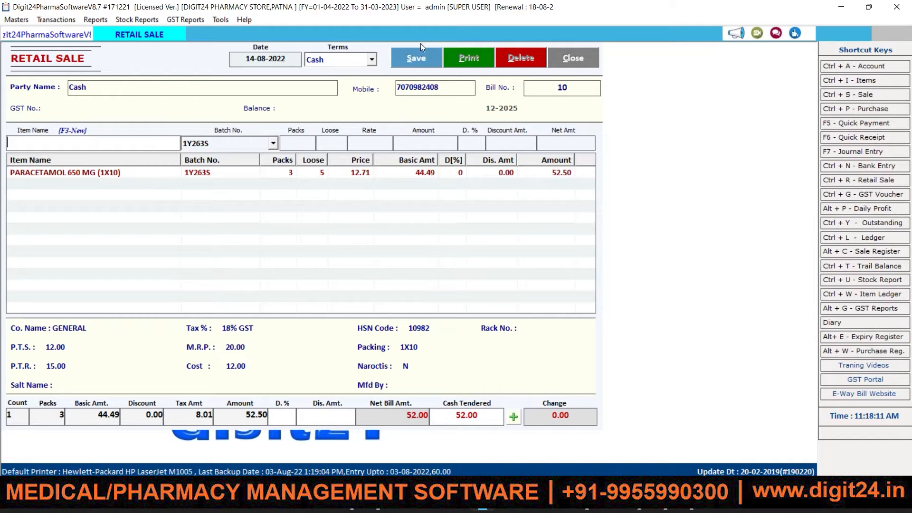
# Save retail bill 10, acknowledge the saved message, and choose to print it.
pyautogui.click(427, 57)
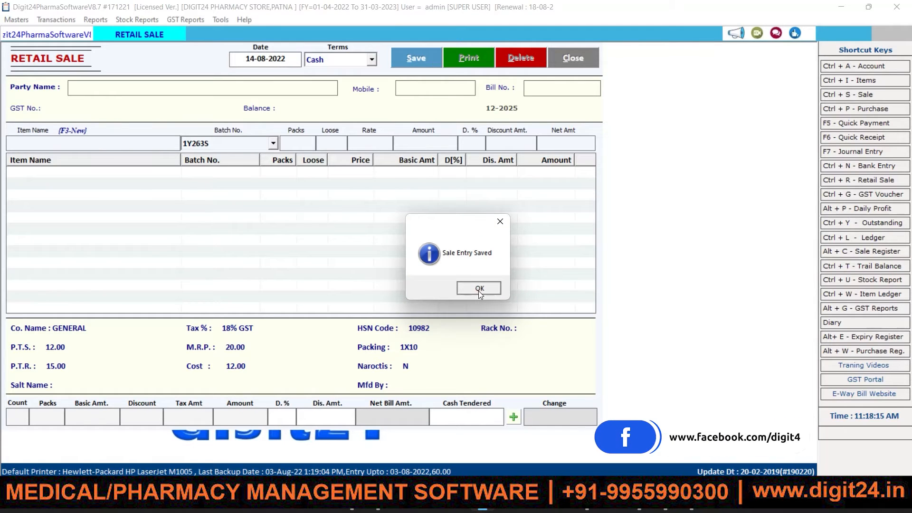
pyautogui.click(478, 289)
pyautogui.click(436, 288)
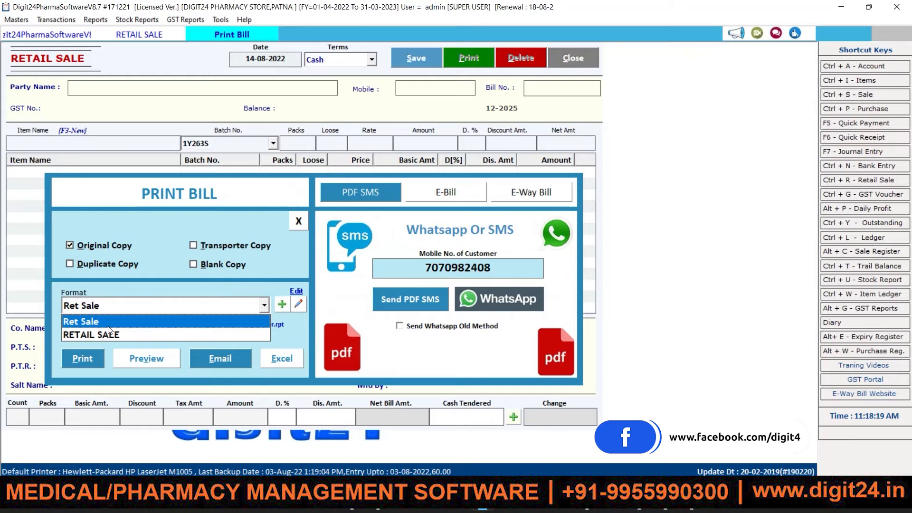
# Preview invoice 10 in the RETAIL SALE format, then close the preview.
pyautogui.click(98, 334)
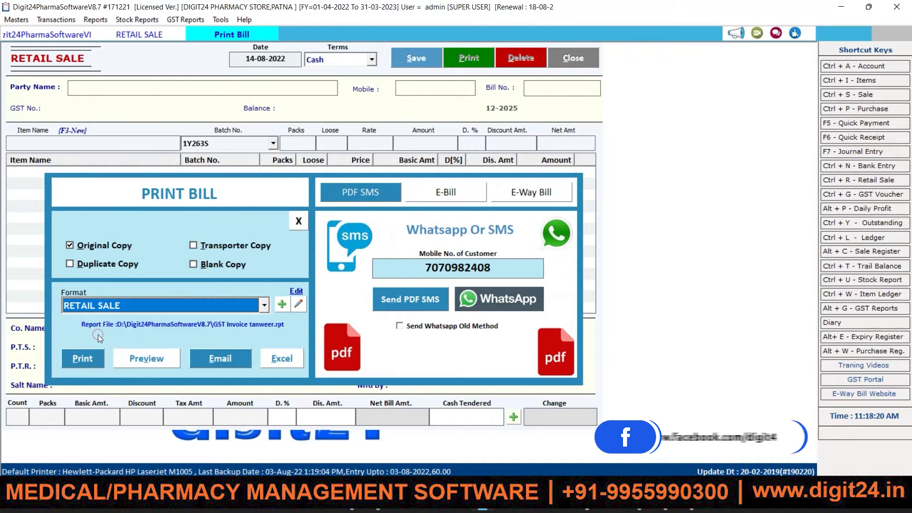
pyautogui.click(132, 356)
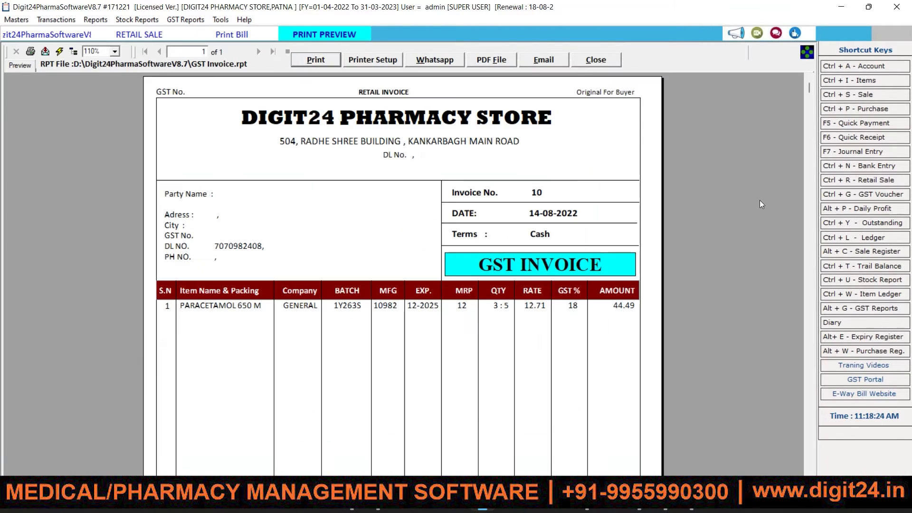
pyautogui.moveTo(810, 88); pyautogui.dragTo(814, 106)
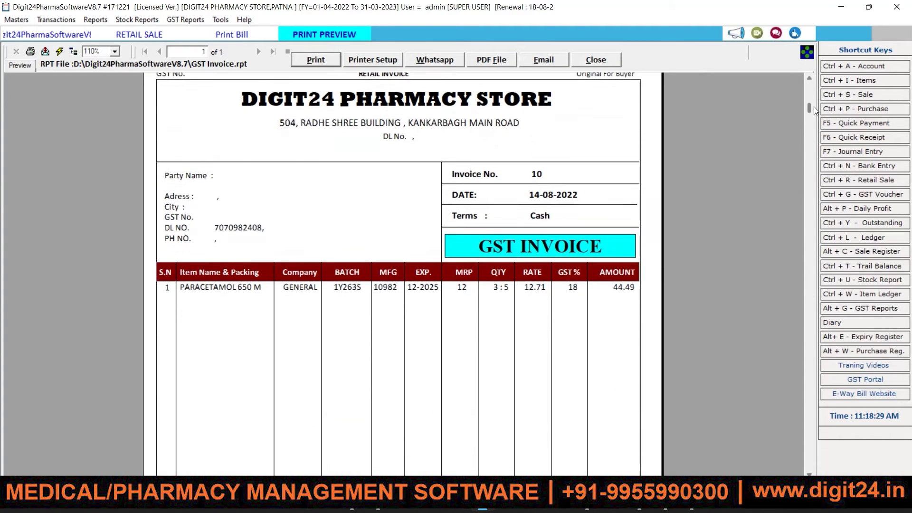
pyautogui.click(613, 59)
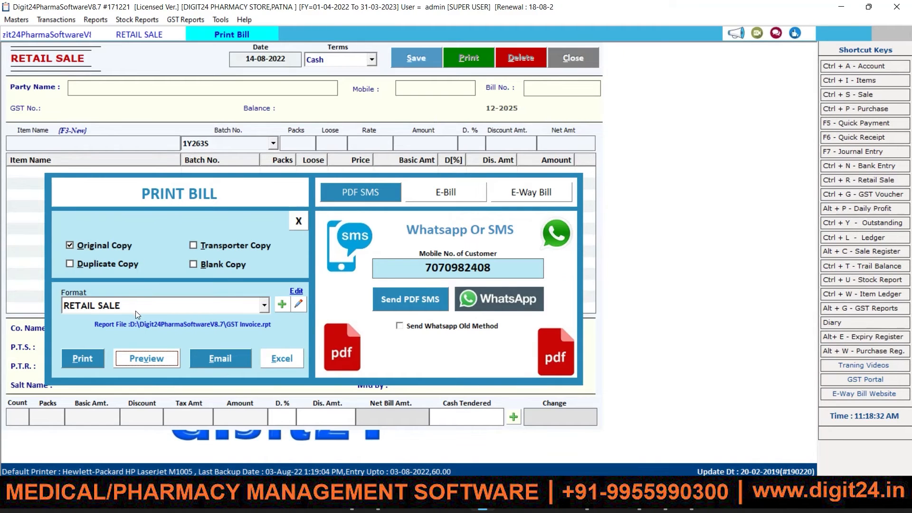
# Preview the invoice in the Ret Sale format, grand total 52.00, then close it.
pyautogui.click(136, 310)
pyautogui.click(89, 320)
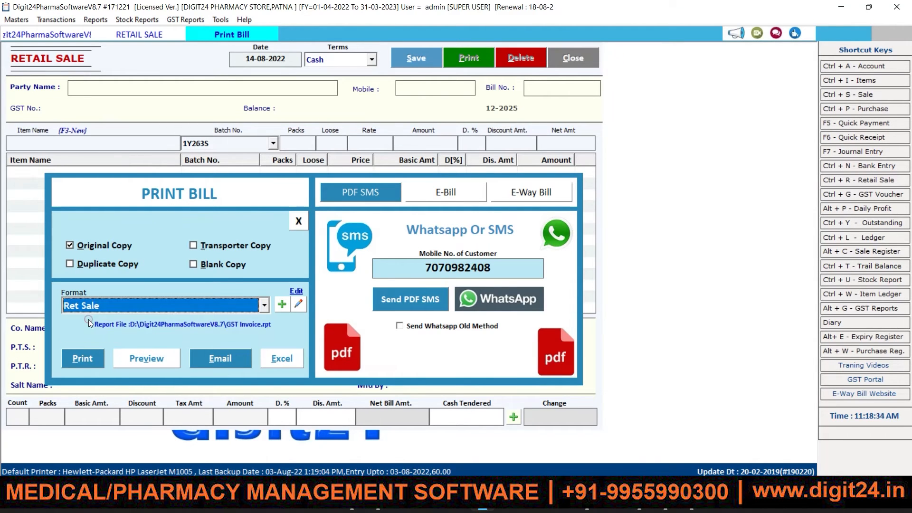
pyautogui.click(139, 354)
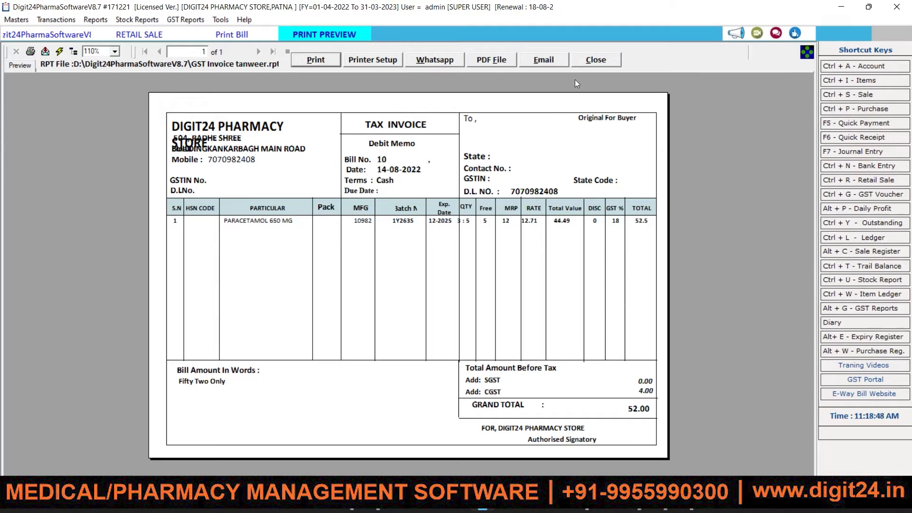
pyautogui.click(592, 59)
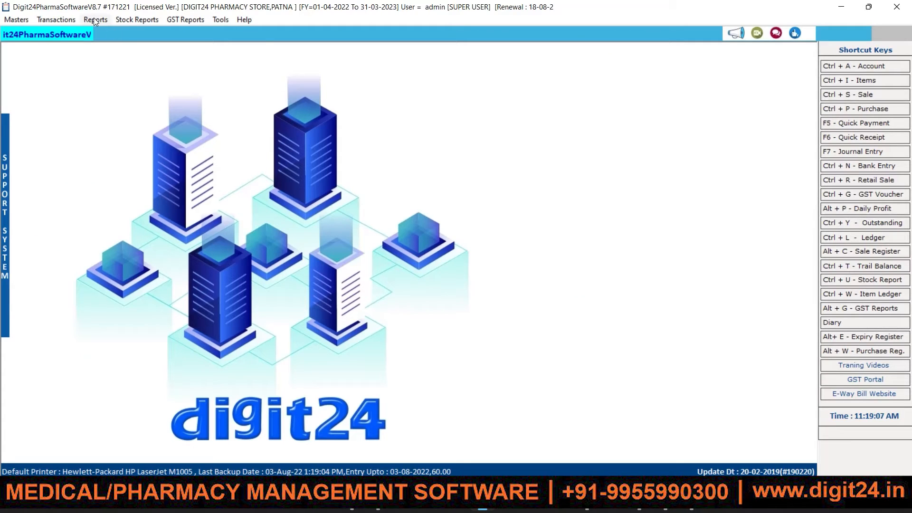
# Load the Stock Report for the date range 01-04-2022 to 14-08-2022.
pyautogui.click(130, 22)
pyautogui.click(153, 32)
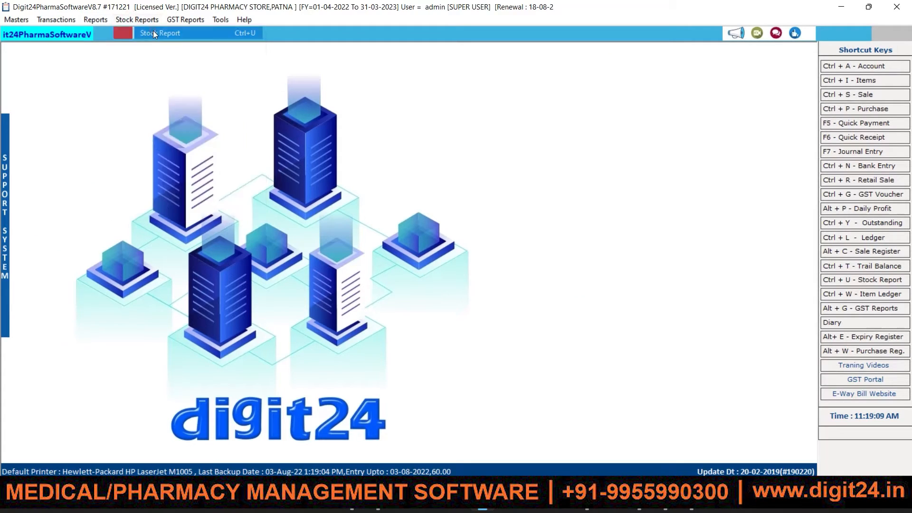
pyautogui.click(373, 57)
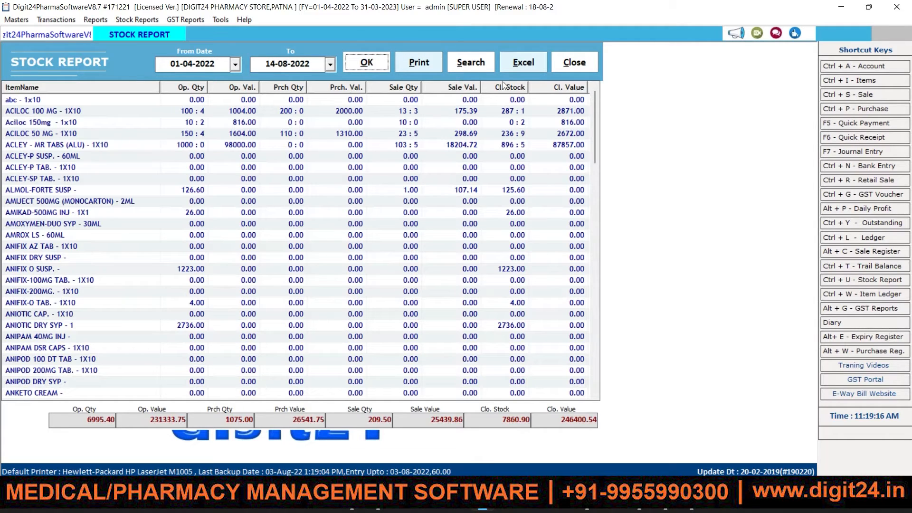
# Search the stock list for 'para' and select PARACETAMOL 650 MG, closing at 302 : 5.
pyautogui.click(488, 71)
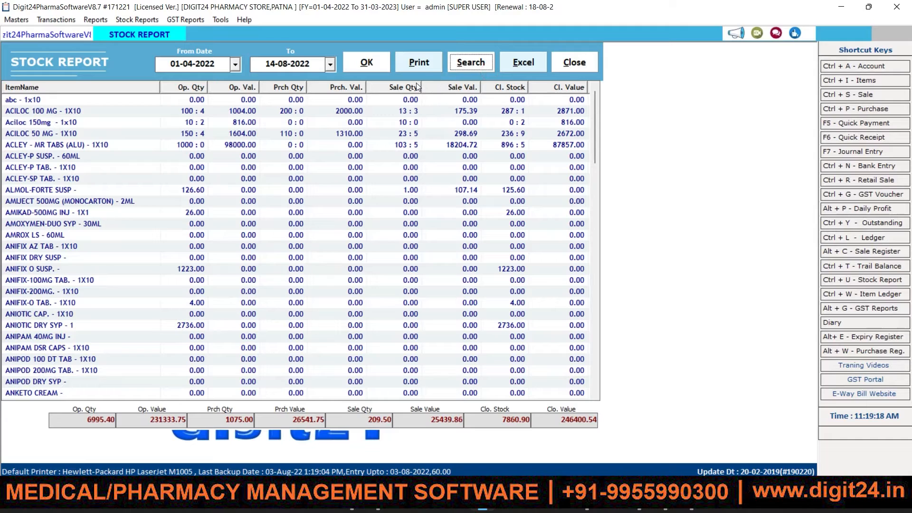
pyautogui.click(480, 64)
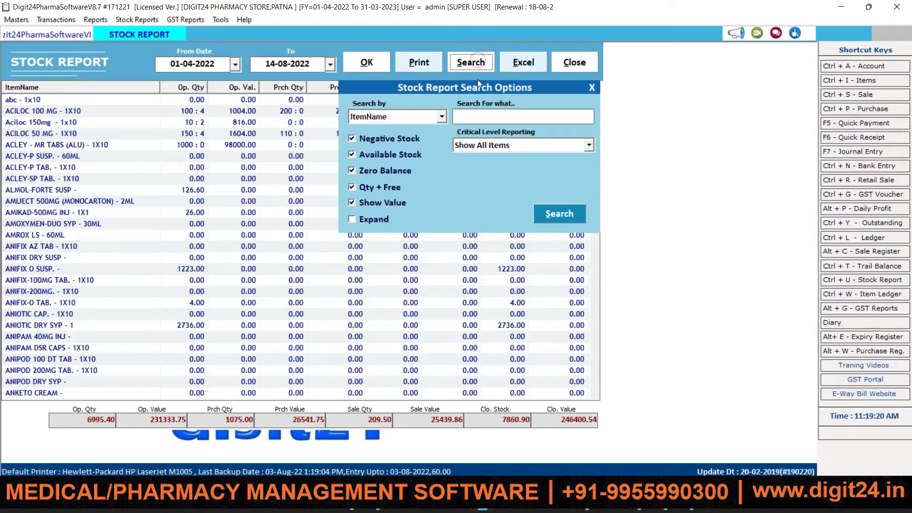
pyautogui.click(480, 115)
pyautogui.write('para')
pyautogui.click(572, 214)
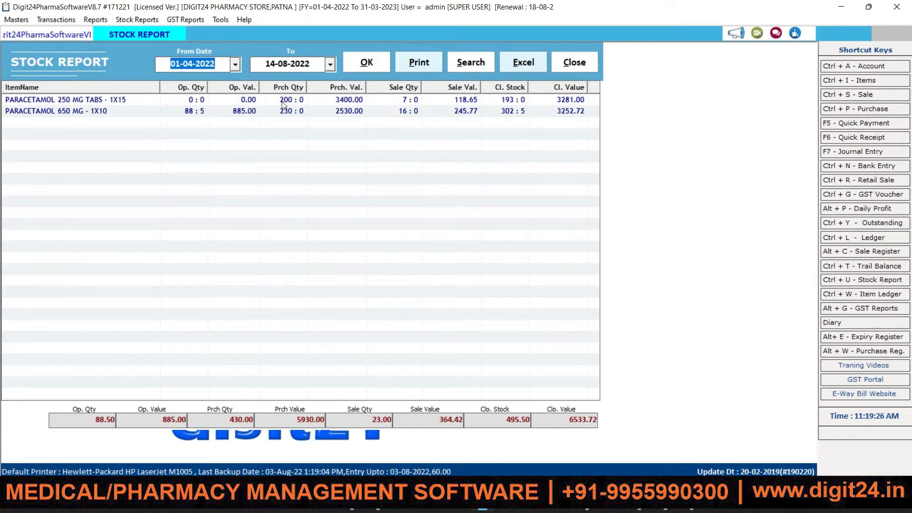
pyautogui.click(459, 114)
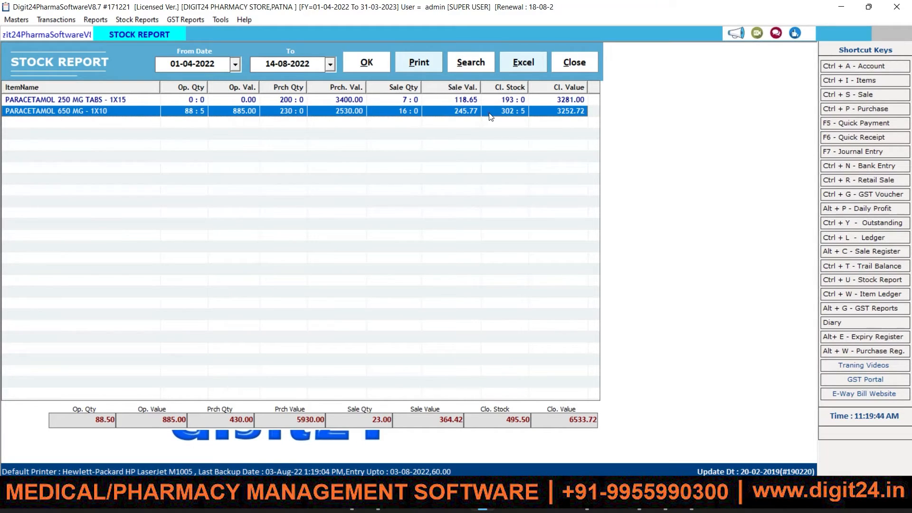
# Review the PARACETAMOL 650 MG item-wise ledger's 3 : 5 sale and 302 : 5 balance, then close it.
pyautogui.doubleClick(489, 112)
pyautogui.press('Return')
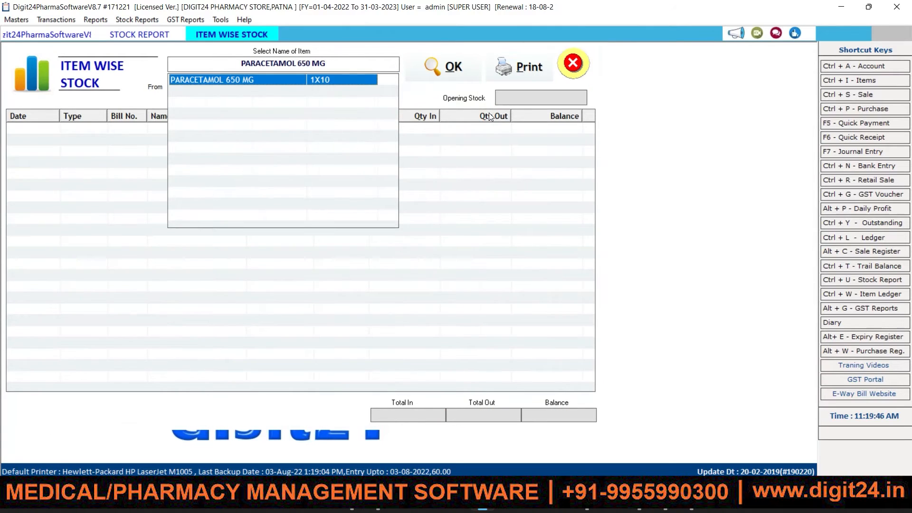
pyautogui.press('Return')
pyautogui.press('Return')
pyautogui.press('Return')
pyautogui.press('Return')
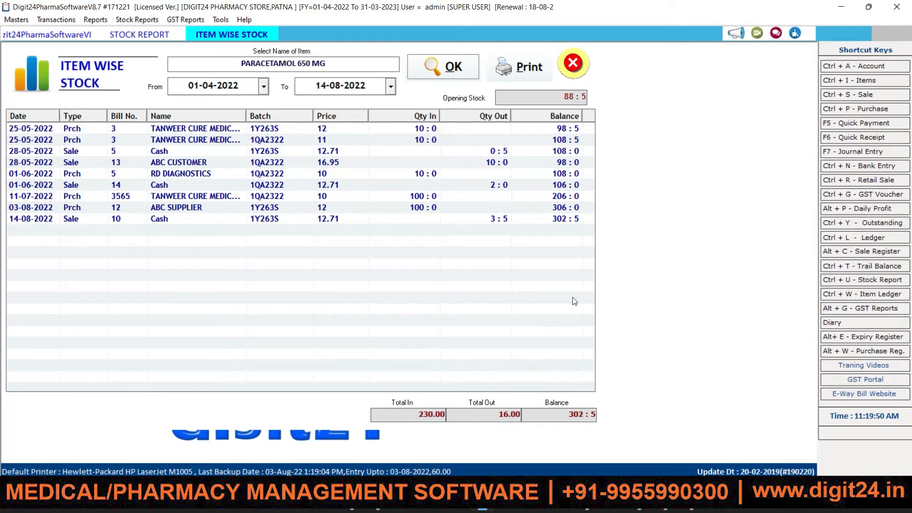
pyautogui.click(499, 222)
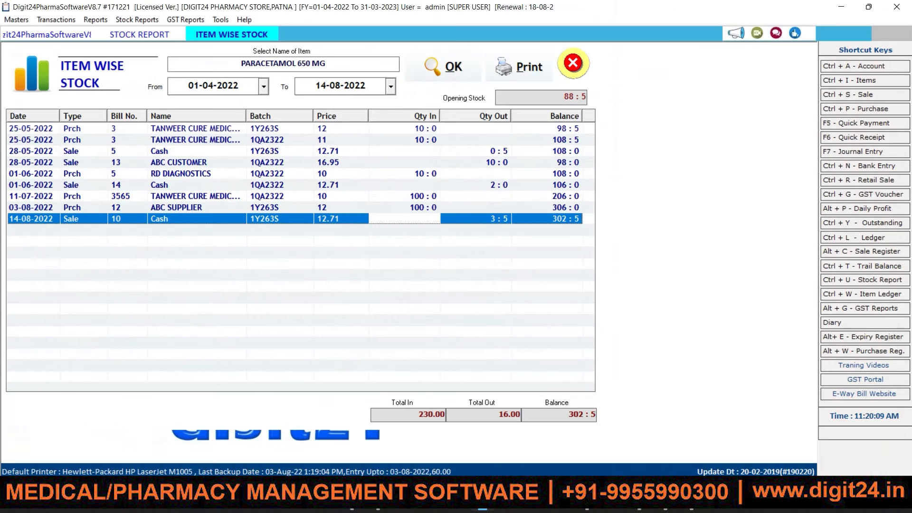
pyautogui.click(574, 431)
pyautogui.moveTo(568, 415); pyautogui.dragTo(595, 416)
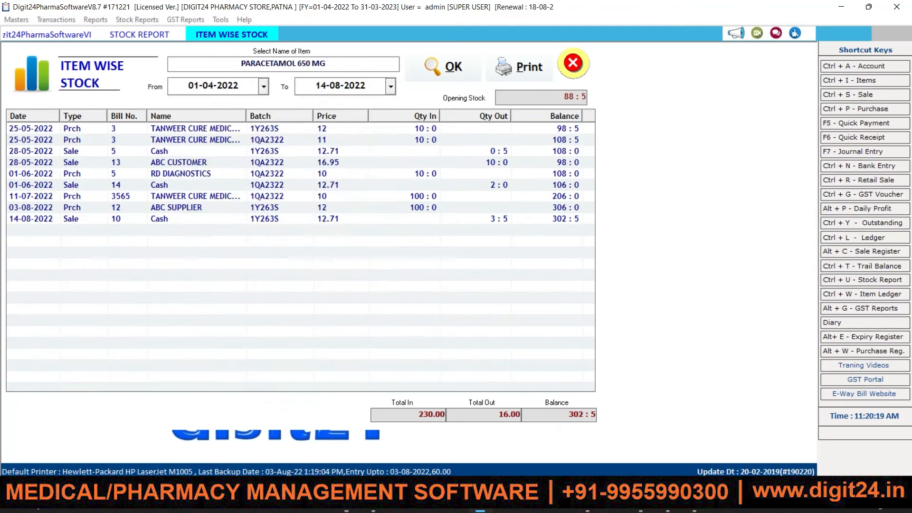
pyautogui.click(243, 63)
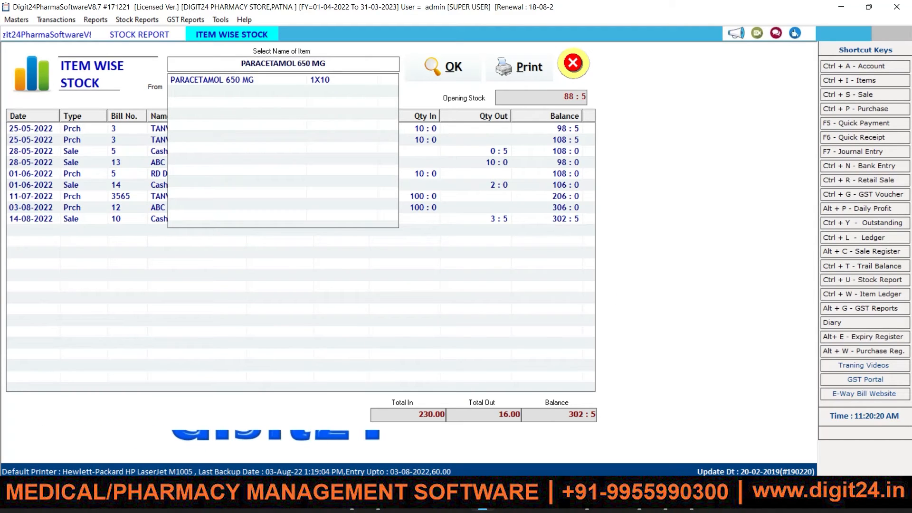
pyautogui.click(574, 65)
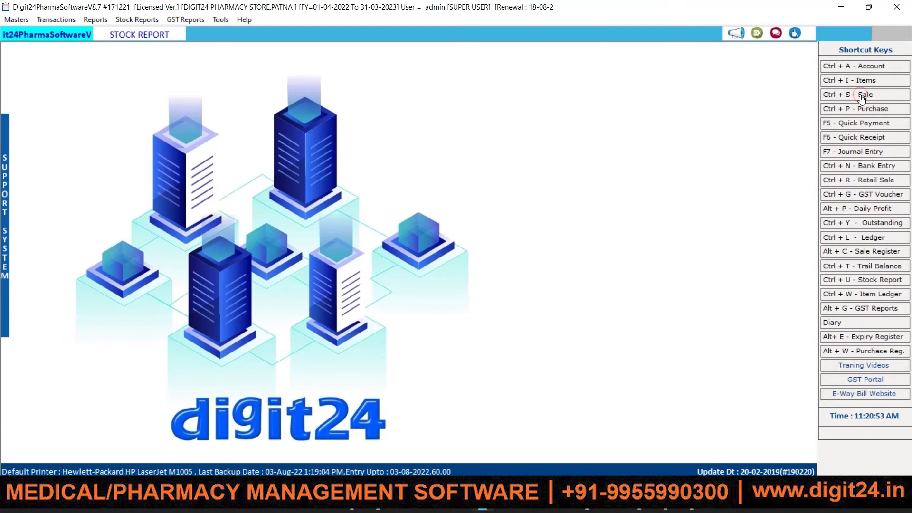
# Create a new sale bill from the Sale Bills list, dated 14-08-2022.
pyautogui.click(812, 101)
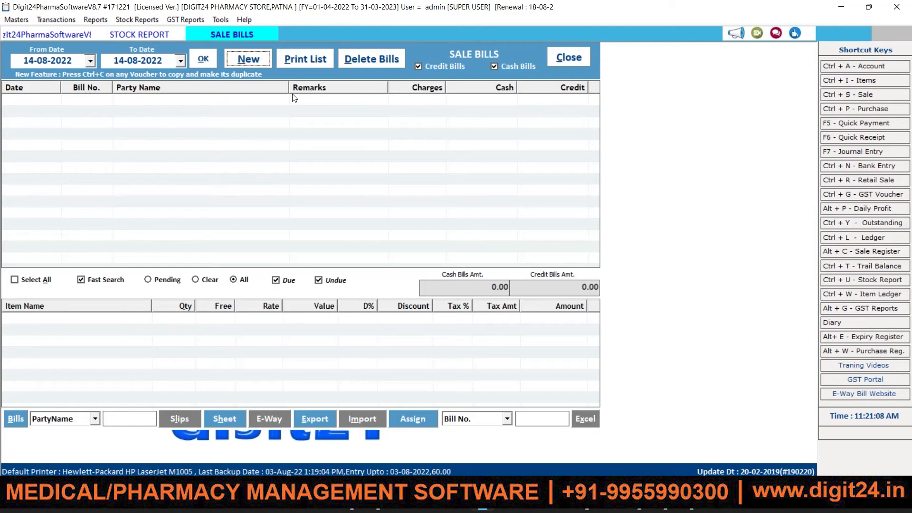
pyautogui.click(249, 58)
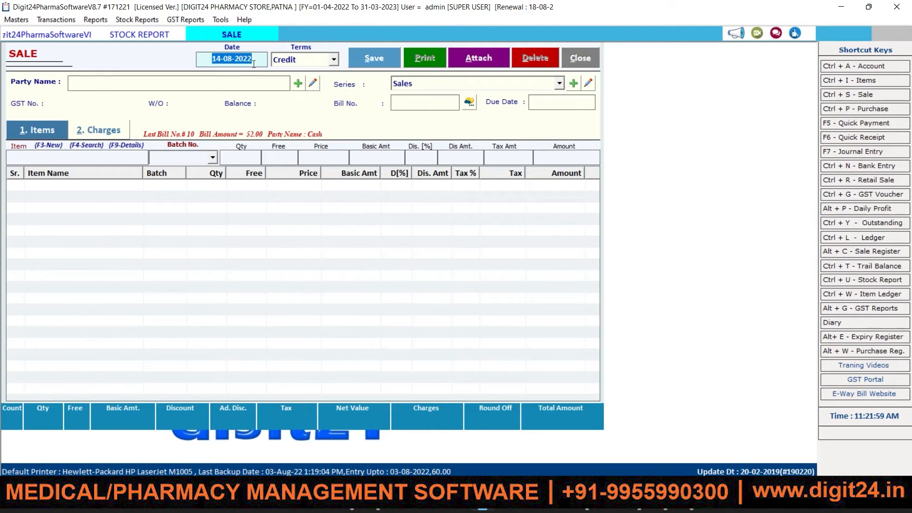
pyautogui.click(254, 64)
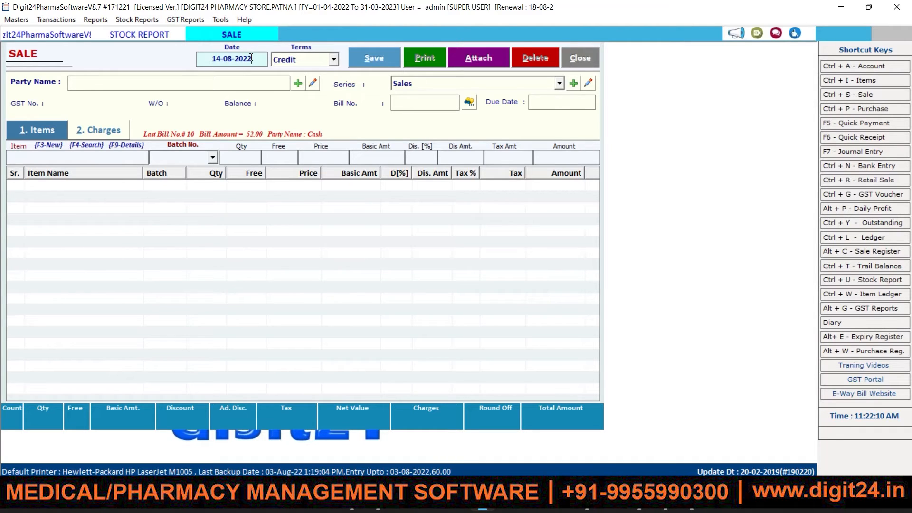
# Keep Credit as the bill's payment terms.
pyautogui.press('Tab')
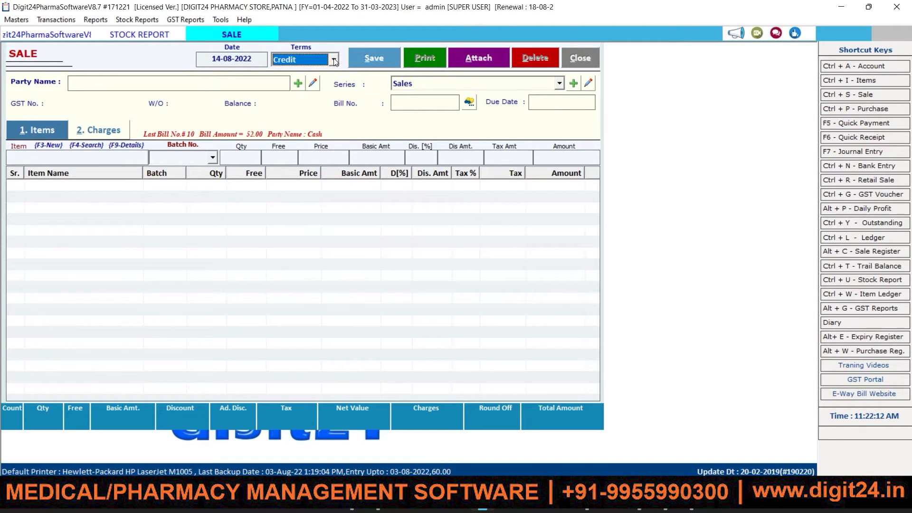
pyautogui.click(334, 60)
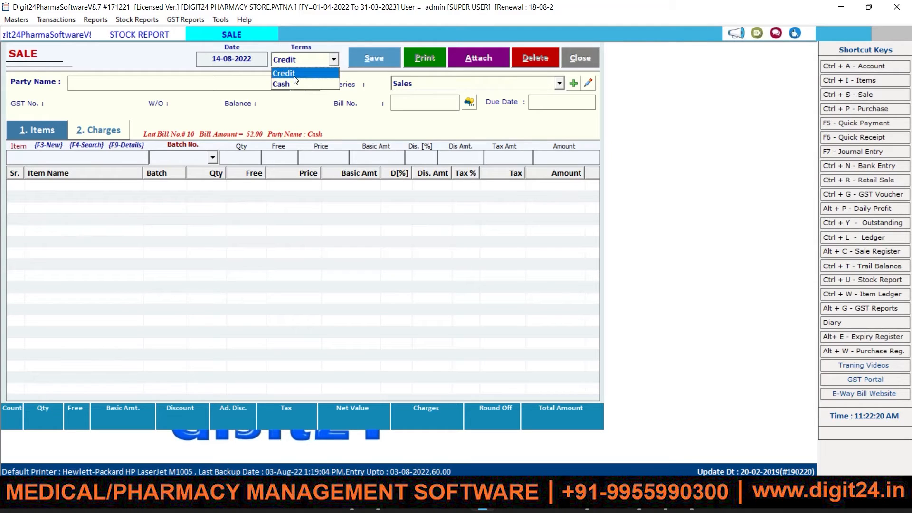
pyautogui.click(295, 75)
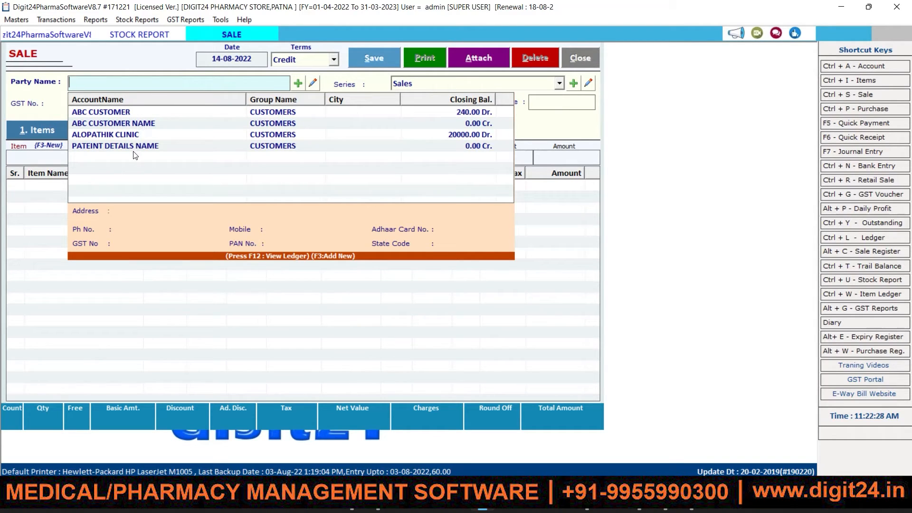
# Set ALOPATHIK CLINIC as the party and accept the Sales series, giving bill no. 21.
pyautogui.click(131, 138)
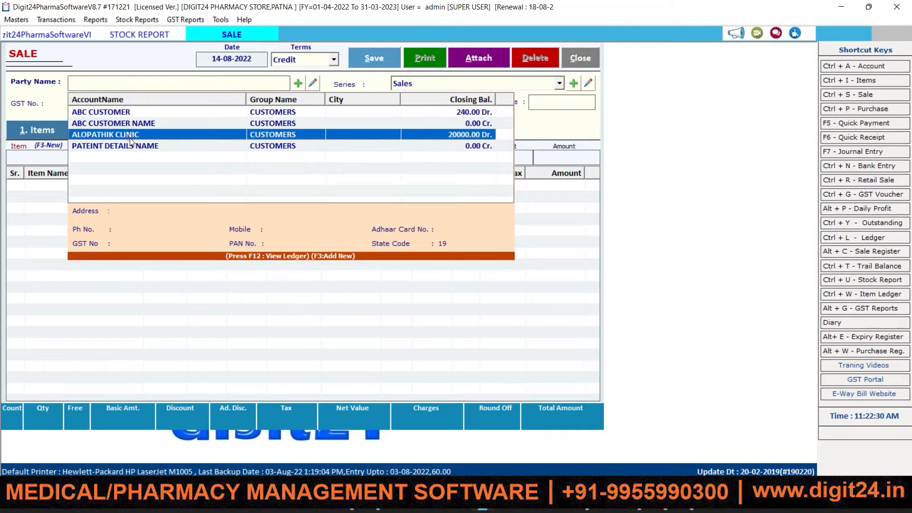
pyautogui.click(129, 138)
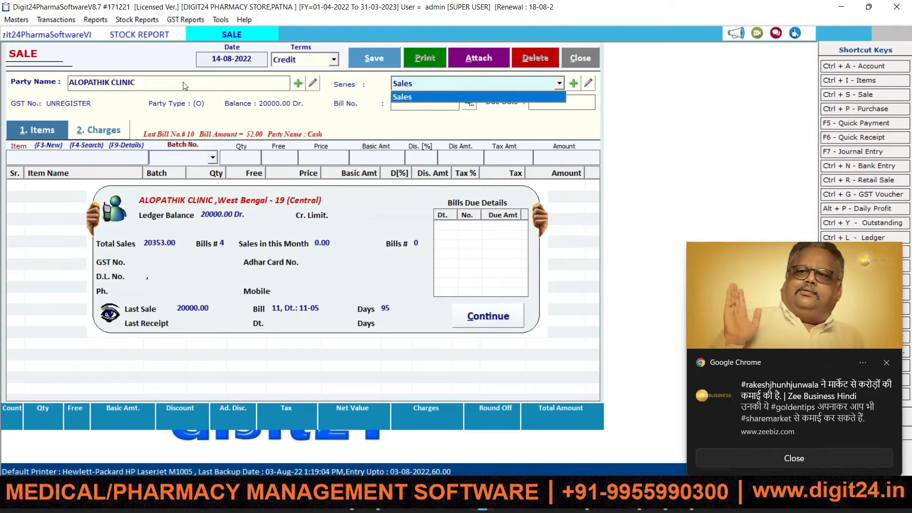
pyautogui.click(887, 362)
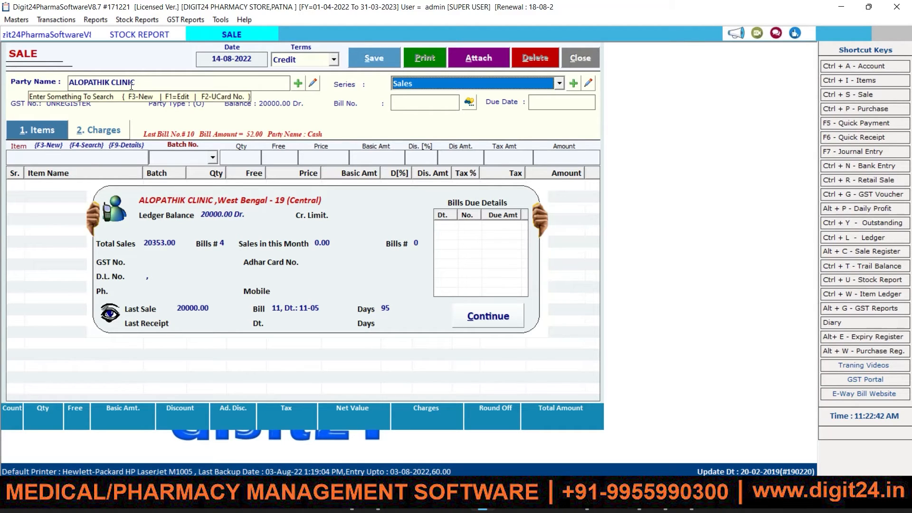
pyautogui.click(100, 117)
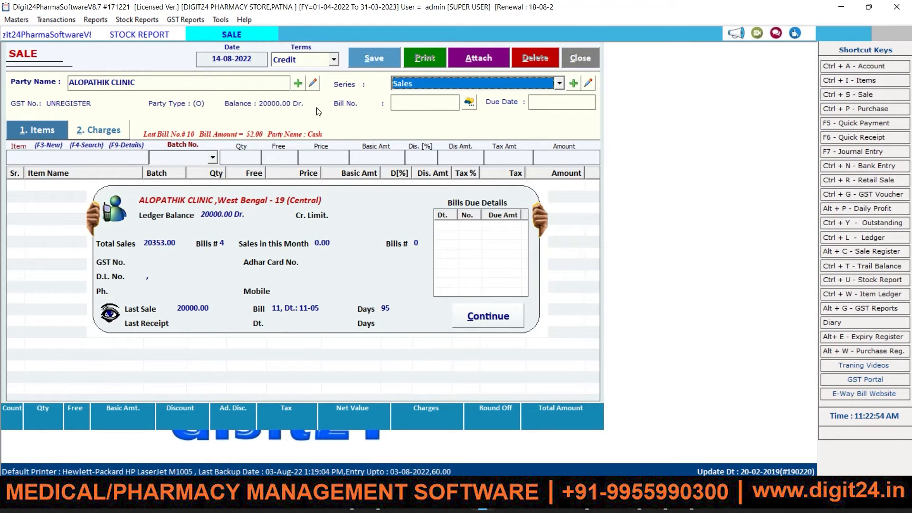
pyautogui.click(485, 90)
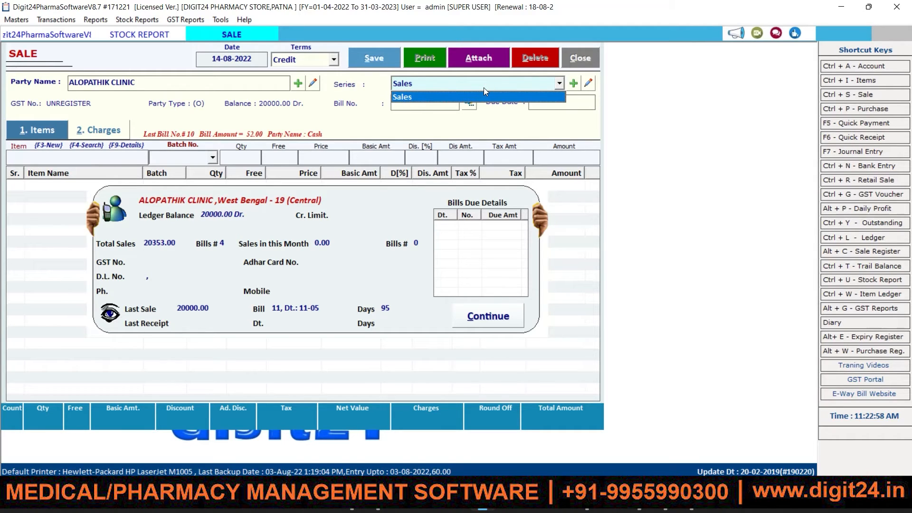
pyautogui.press('Return')
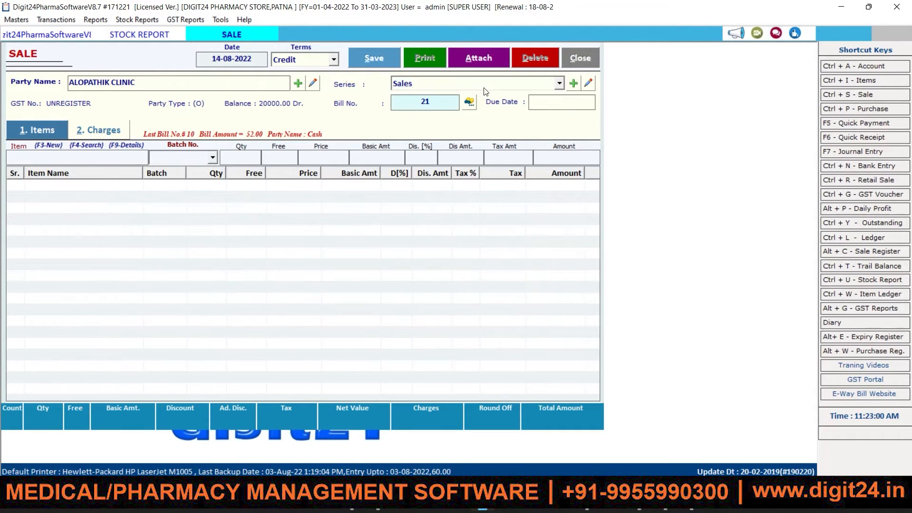
# Add PARACETAMOL 650 MG, found by typing 'pa', using batch 1QA2322 at 12.71.
pyautogui.press('Return')
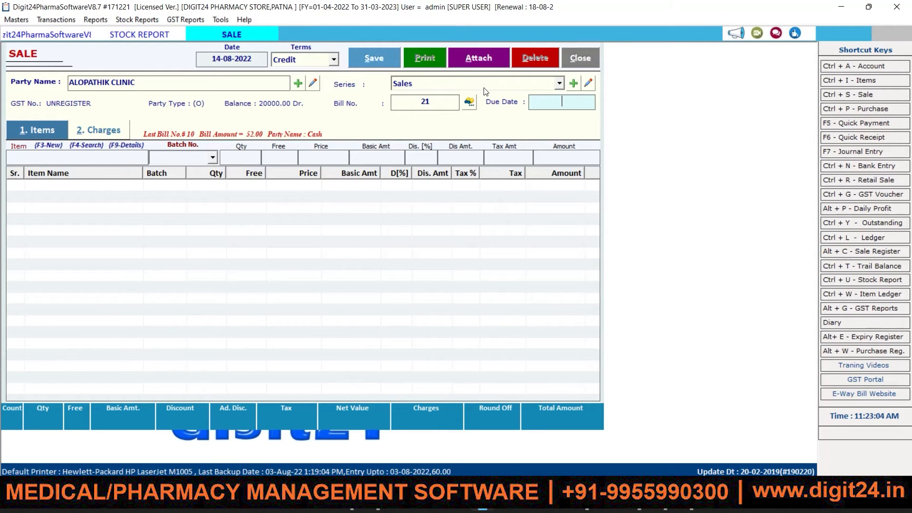
pyautogui.press('Return')
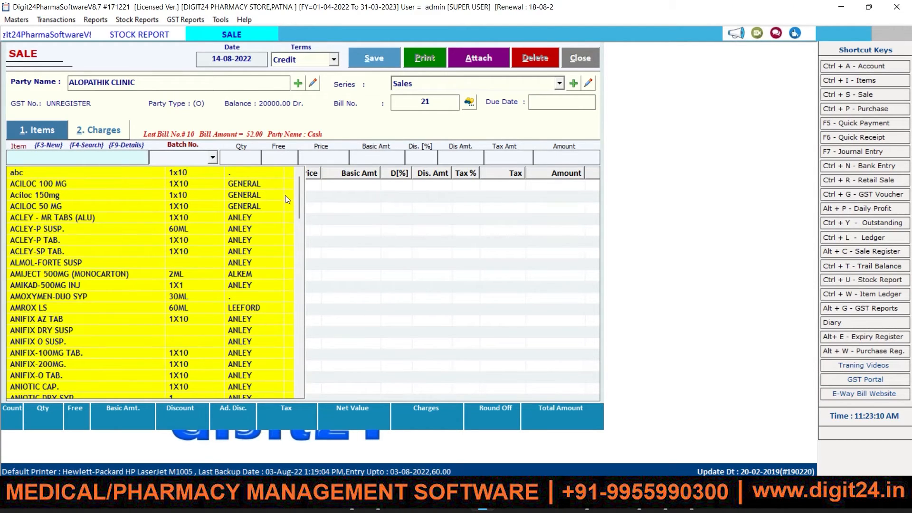
pyautogui.moveTo(300, 199); pyautogui.dragTo(289, 169)
pyautogui.write('pa')
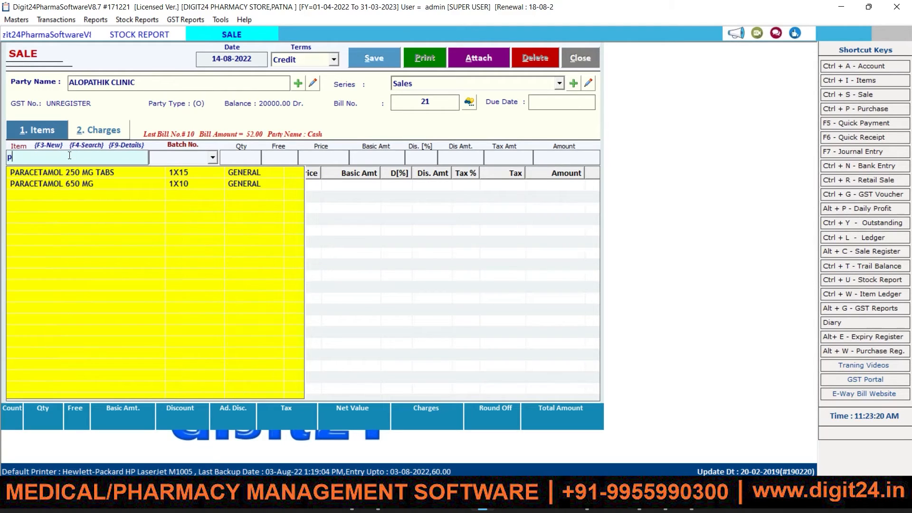
pyautogui.click(63, 181)
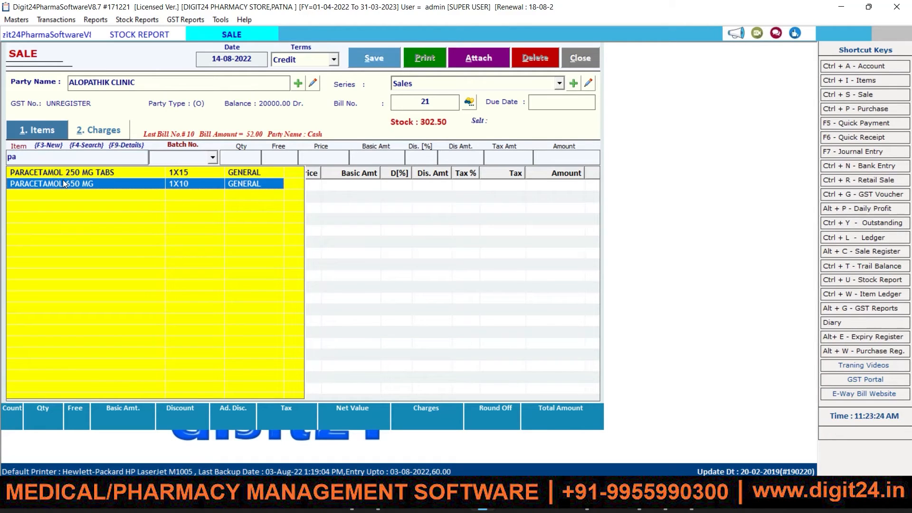
pyautogui.doubleClick(64, 181)
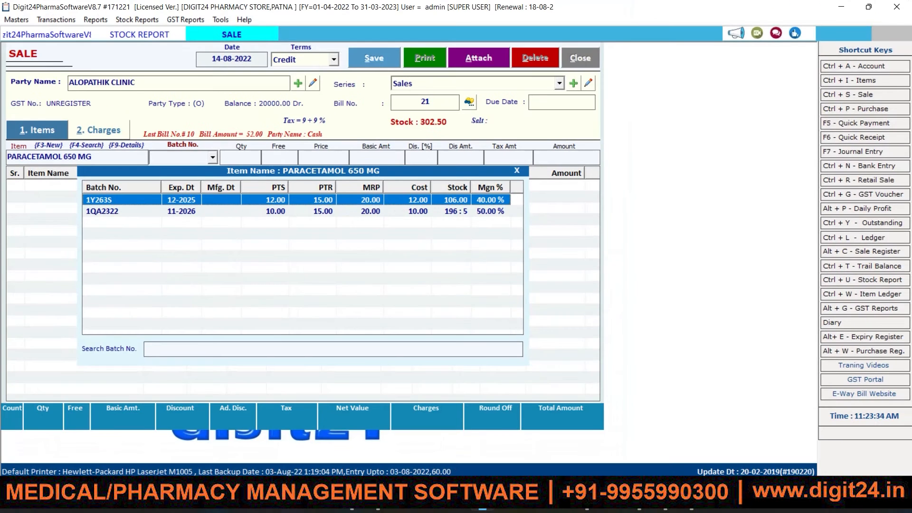
pyautogui.click(497, 214)
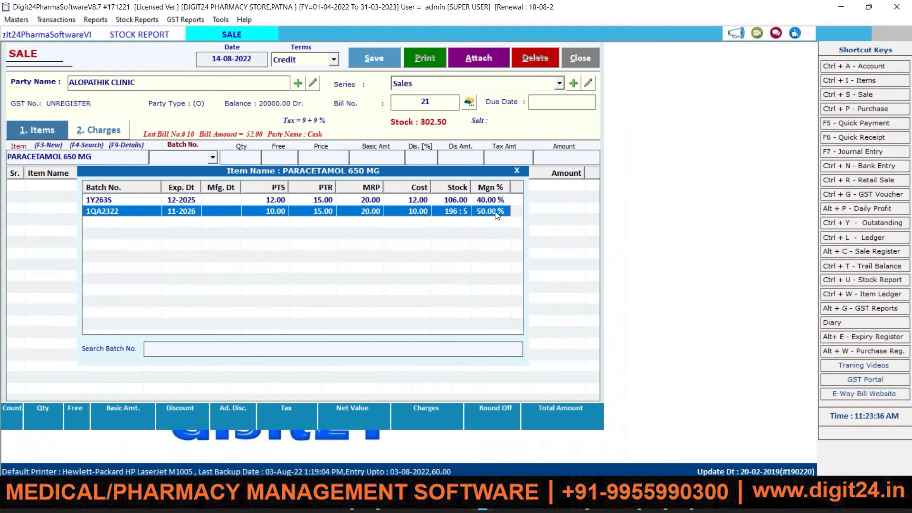
pyautogui.doubleClick(497, 210)
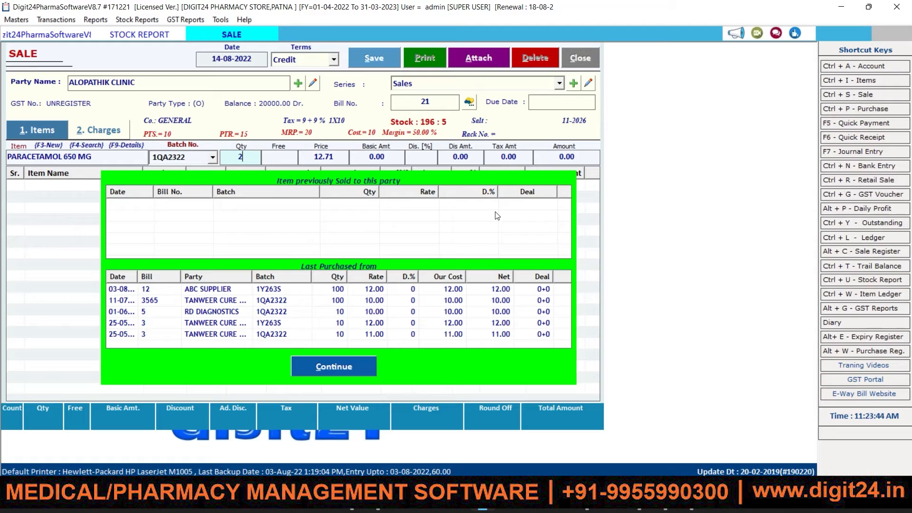
# Enter quantity 25 for PARACETAMOL 650 MG and close the sales-history popup.
pyautogui.write('25')
pyautogui.click(250, 153)
pyautogui.press('Return')
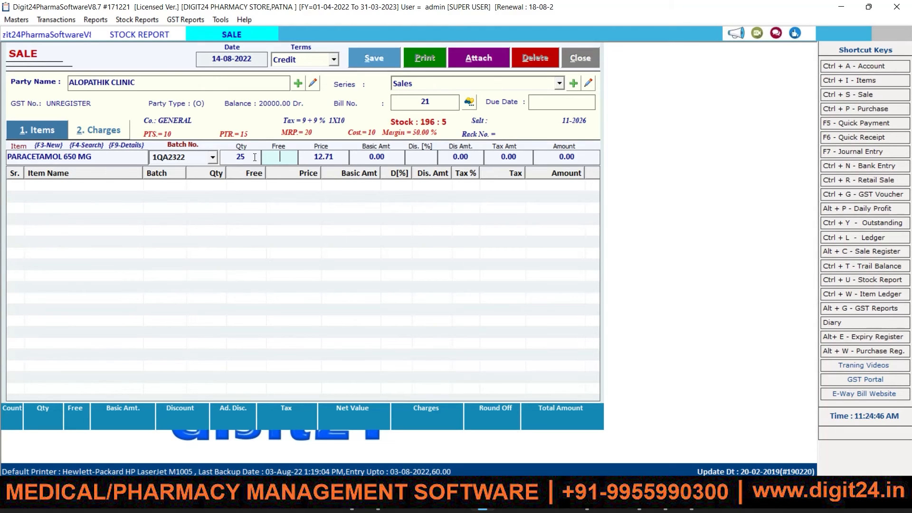
# Accept the 15.00 net price, giving basic 317.75, tax 57.20 and amount 374.95.
pyautogui.press('Return')
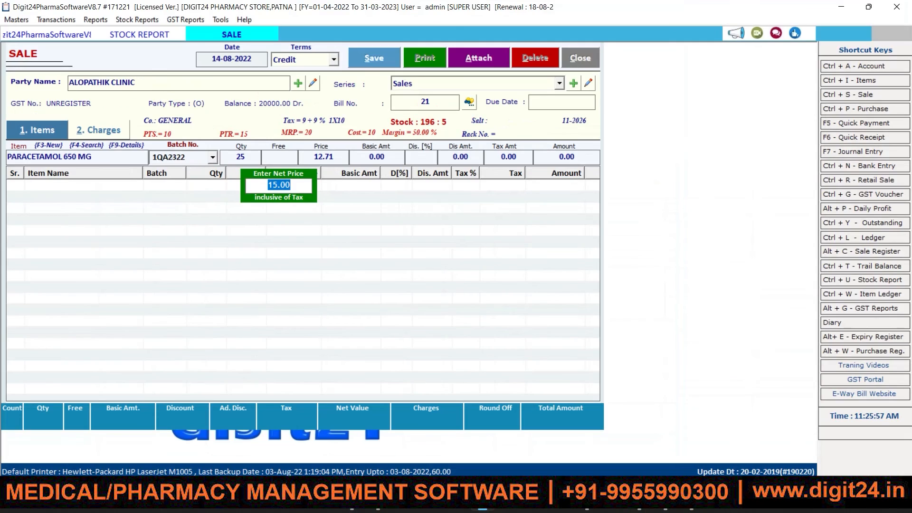
pyautogui.click(297, 187)
pyautogui.press('Return')
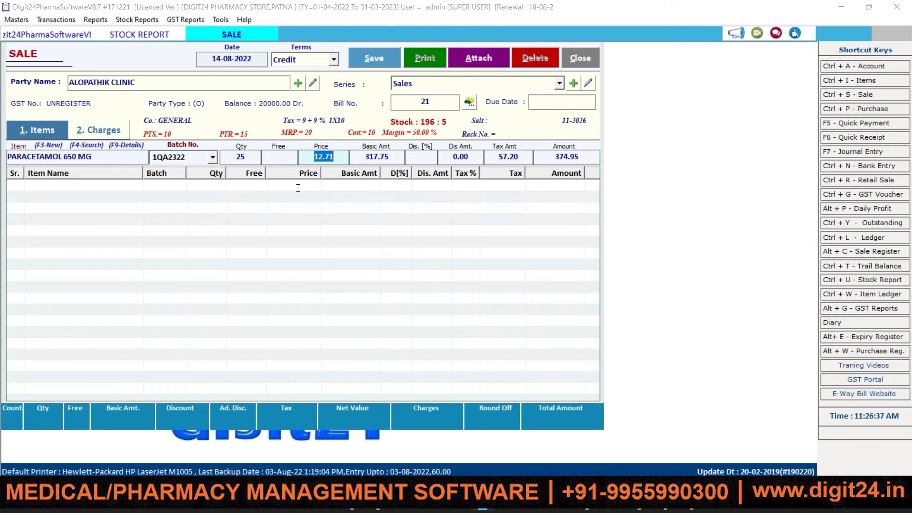
pyautogui.press('Return')
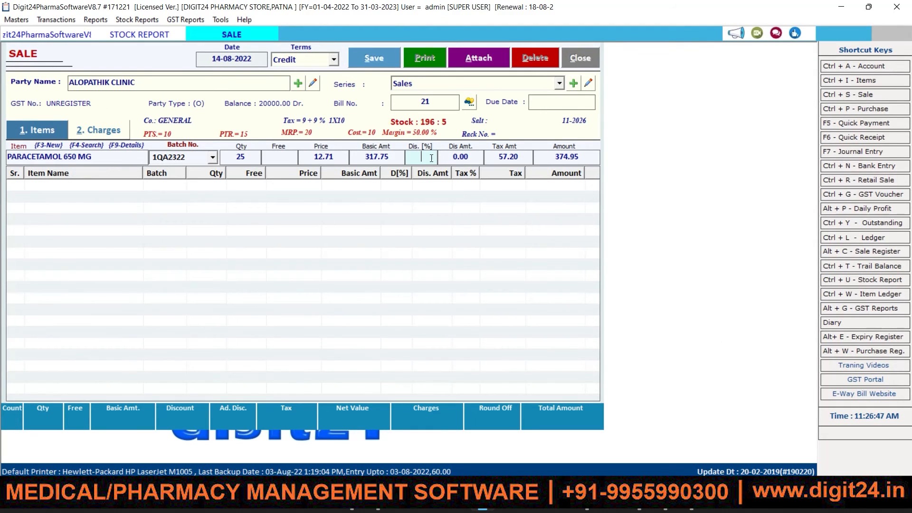
# Give the Paracetamol line a 2% discount and add it to the bill.
pyautogui.write('2')
pyautogui.moveTo(453, 157); pyautogui.dragTo(464, 157)
pyautogui.press('Return')
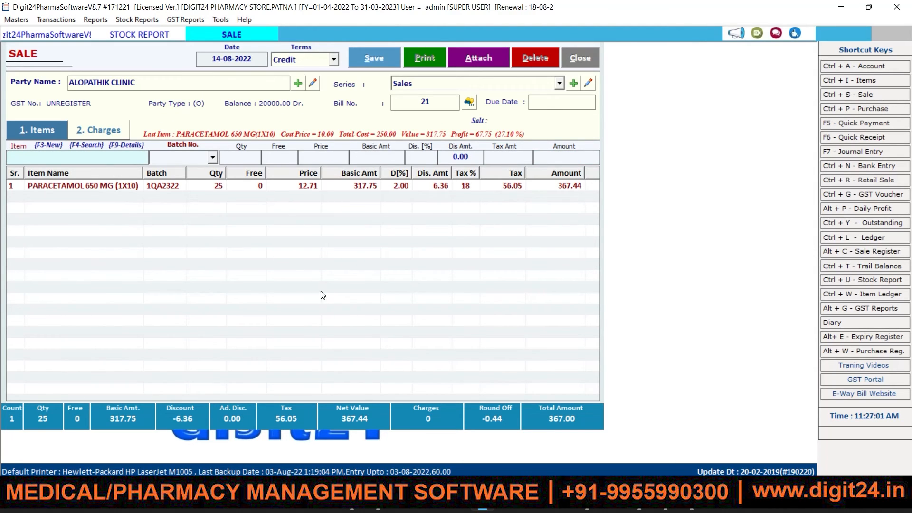
# Save credit bill 21 totalling 367.00 and choose to print it.
pyautogui.click(371, 56)
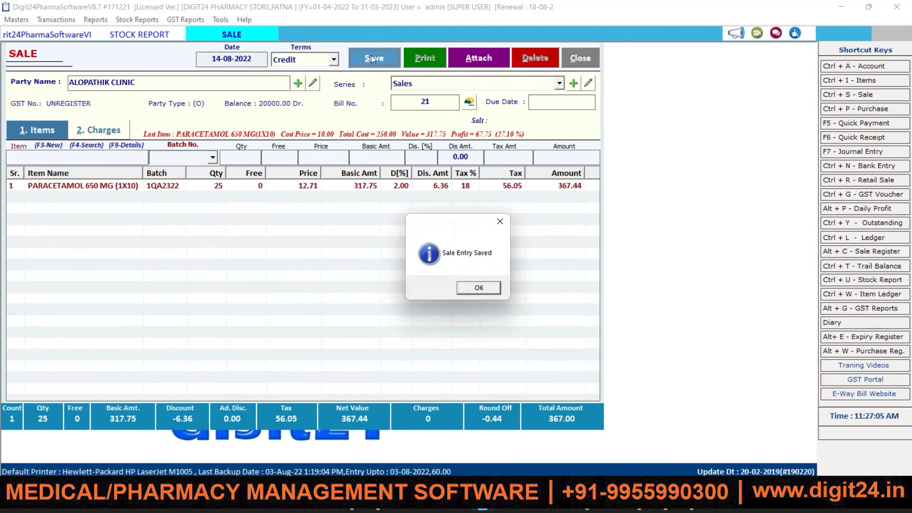
pyautogui.click(478, 289)
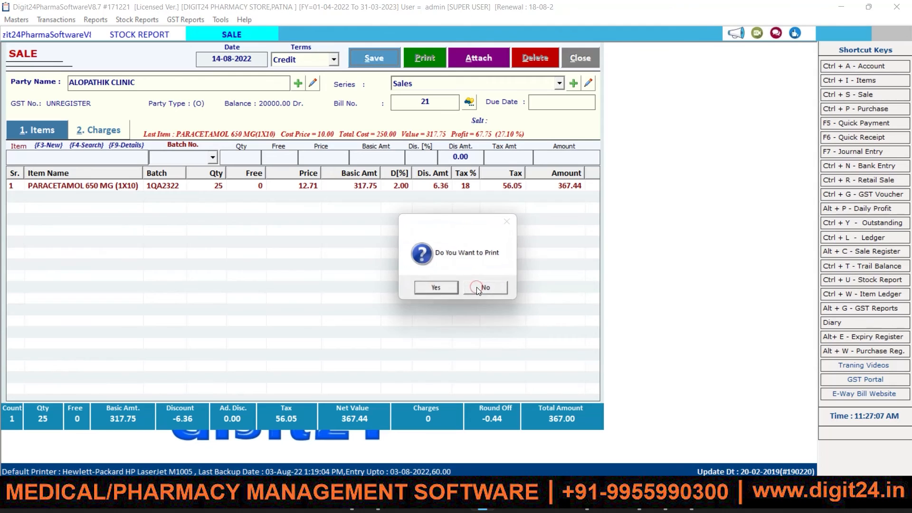
pyautogui.click(437, 287)
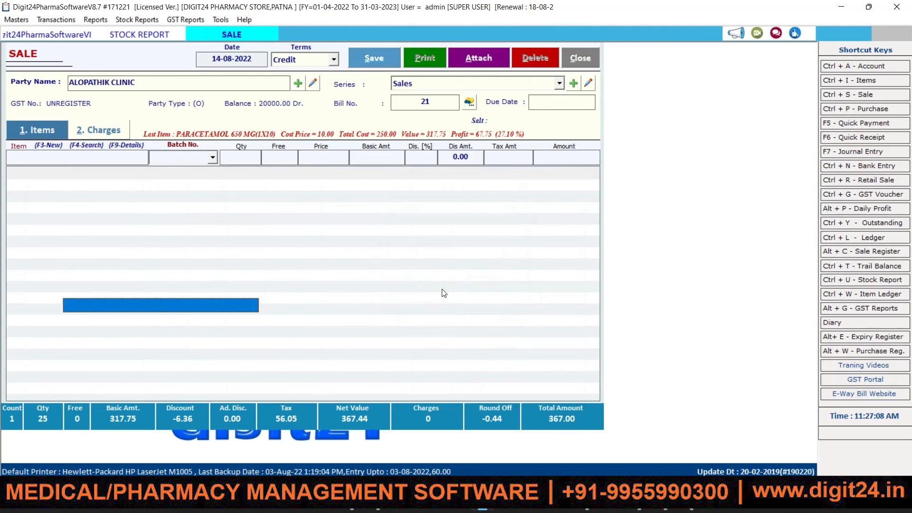
# Preview the GST invoice for bill 21, grand total 367.00, then close the preview.
pyautogui.click(150, 323)
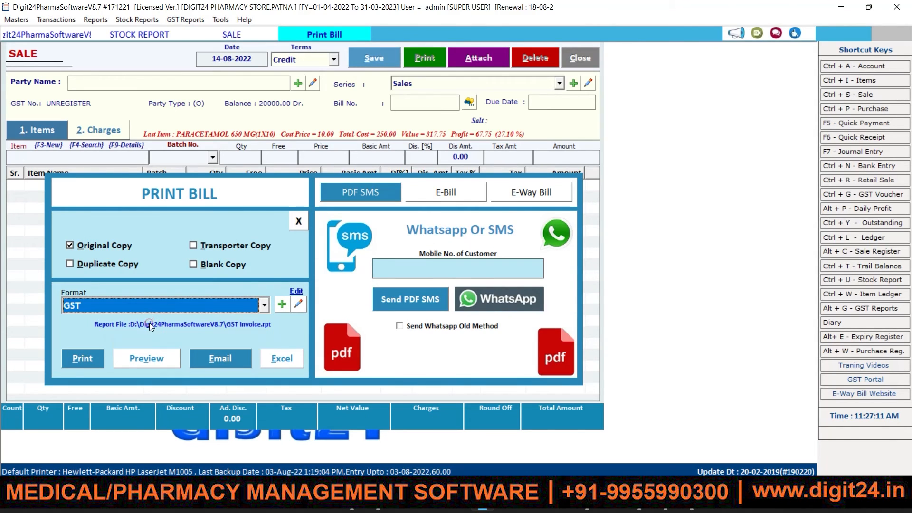
pyautogui.click(126, 361)
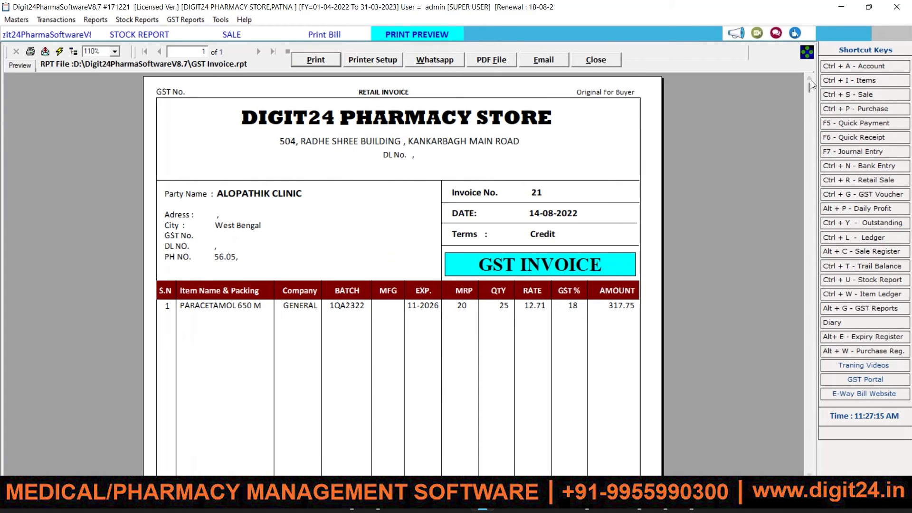
pyautogui.click(809, 83)
pyautogui.moveTo(809, 86); pyautogui.dragTo(763, 70)
pyautogui.click(602, 60)
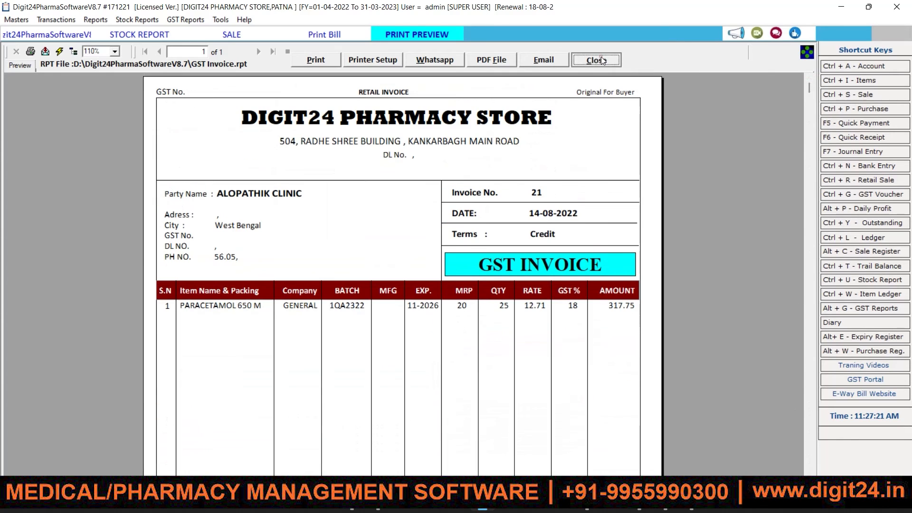
pyautogui.click(196, 308)
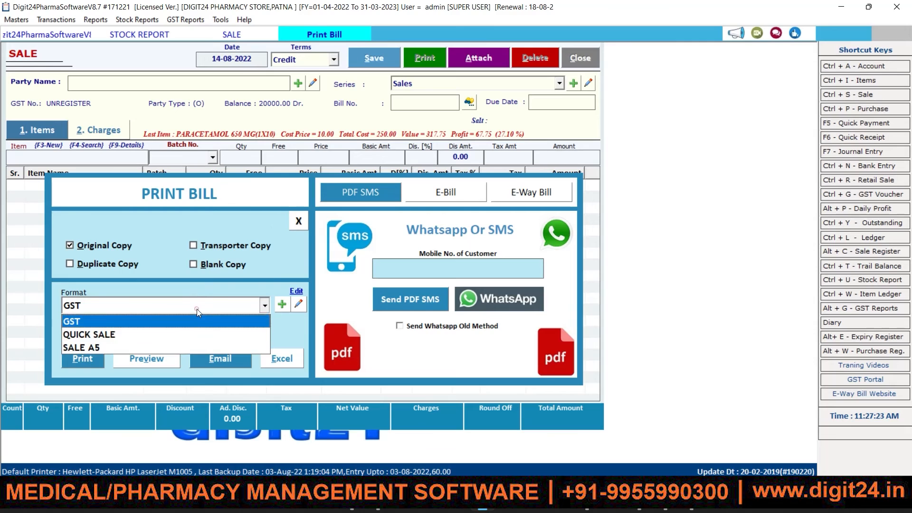
# Preview the bill in the QUICK SALE format and close the preview.
pyautogui.click(134, 334)
pyautogui.click(137, 360)
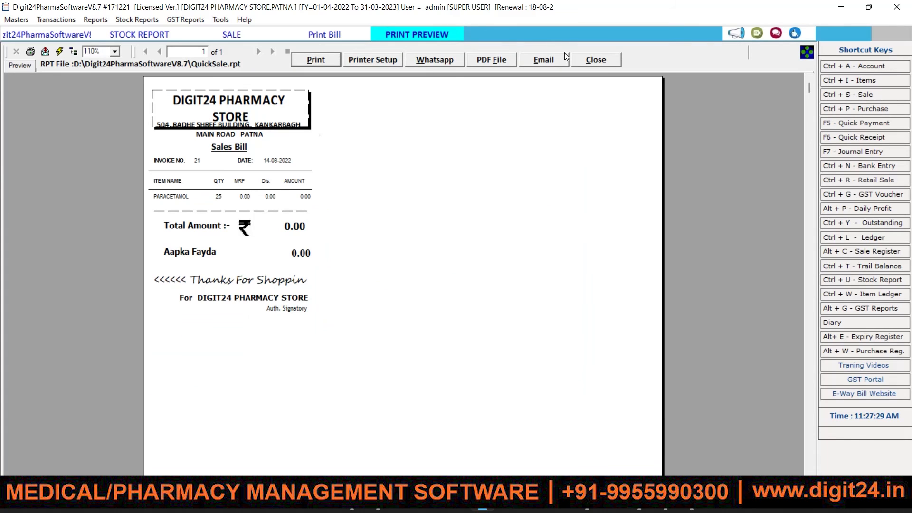
pyautogui.click(617, 62)
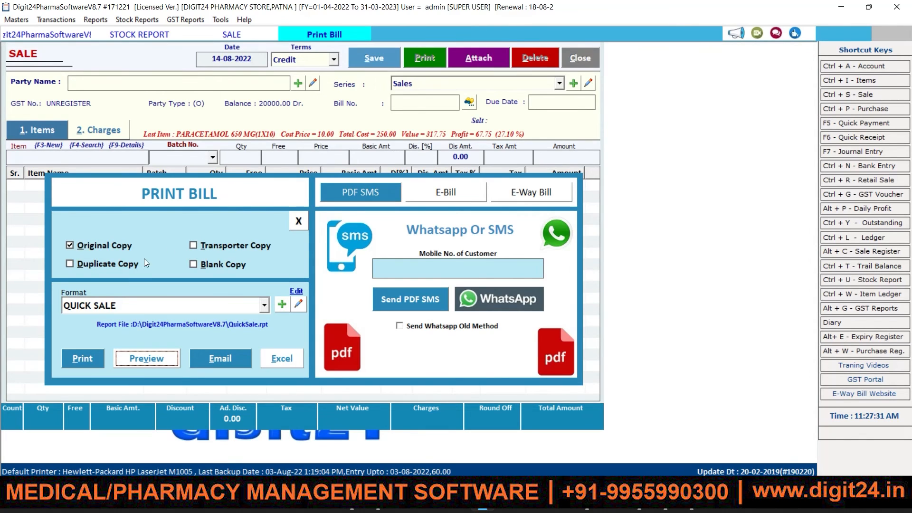
# Preview the bill in the SALE A5 format, then dismiss the print options.
pyautogui.click(123, 306)
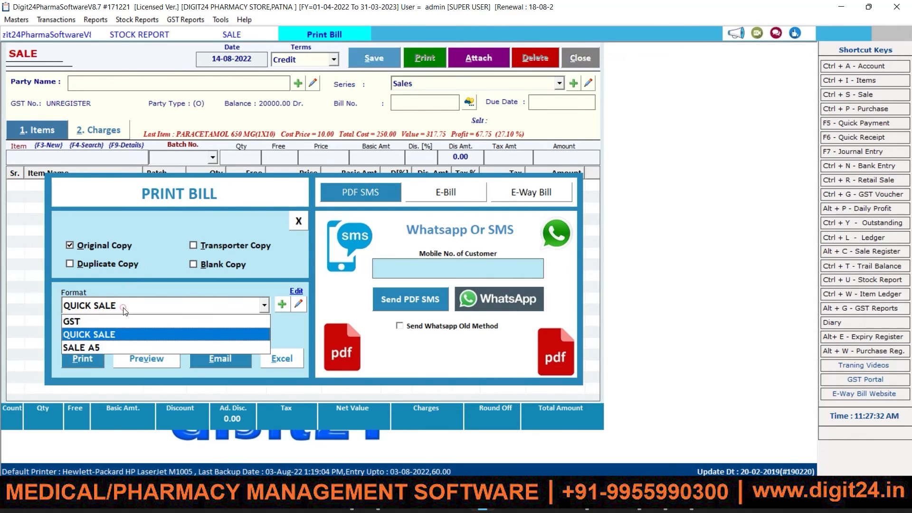
pyautogui.click(118, 347)
pyautogui.click(150, 362)
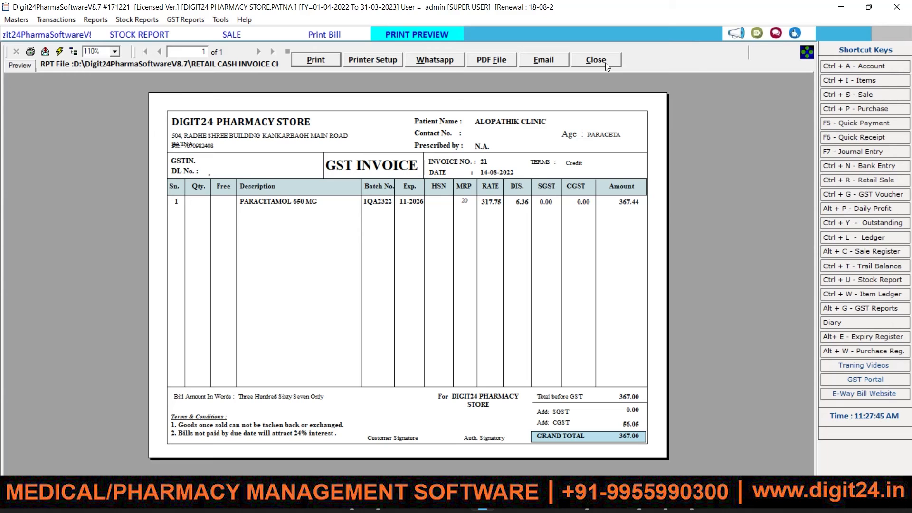
pyautogui.click(605, 63)
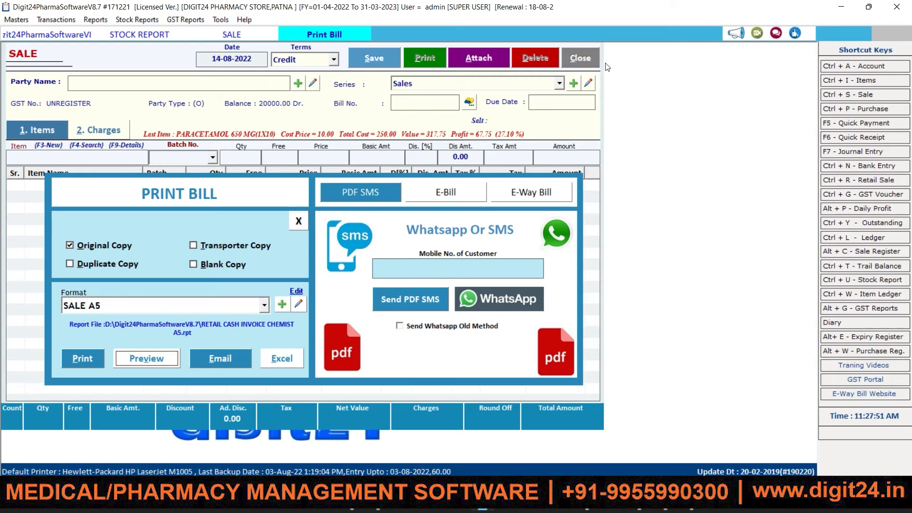
pyautogui.click(297, 221)
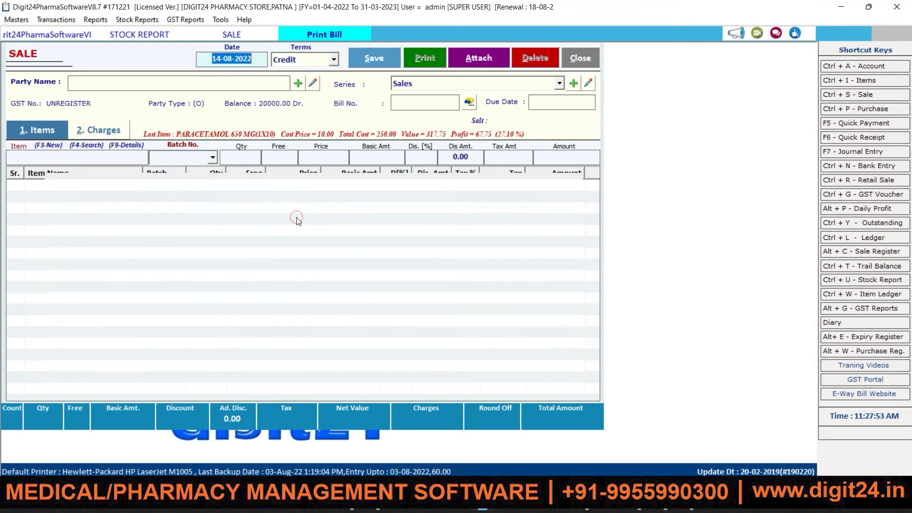
# Close the sale entry screen and open the Stock Report.
pyautogui.click(569, 61)
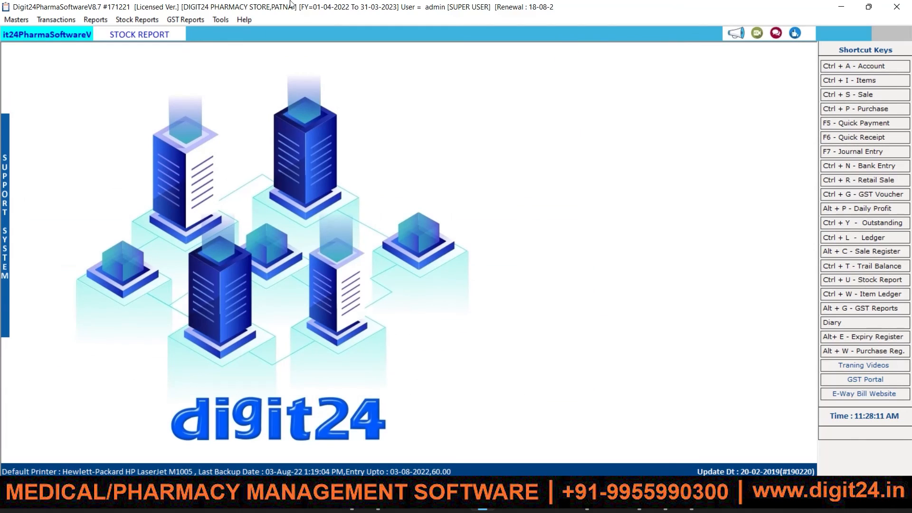
pyautogui.click(135, 20)
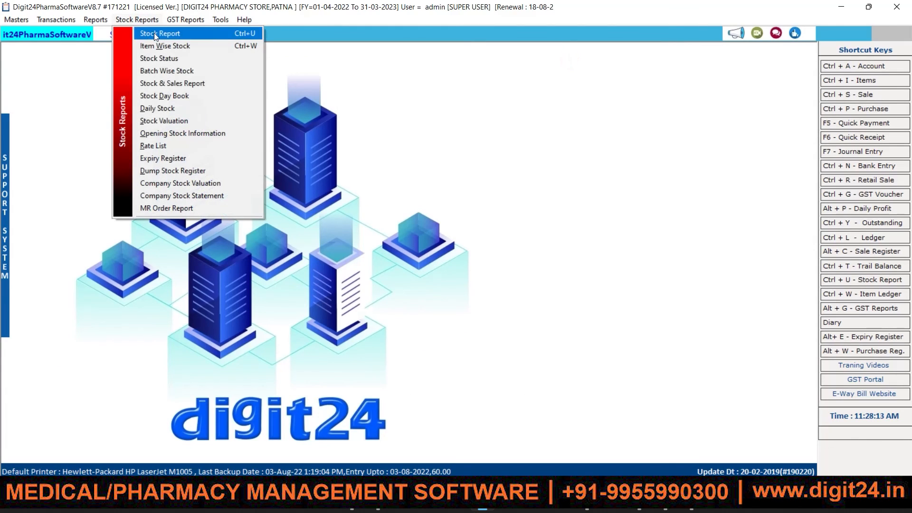
pyautogui.click(155, 33)
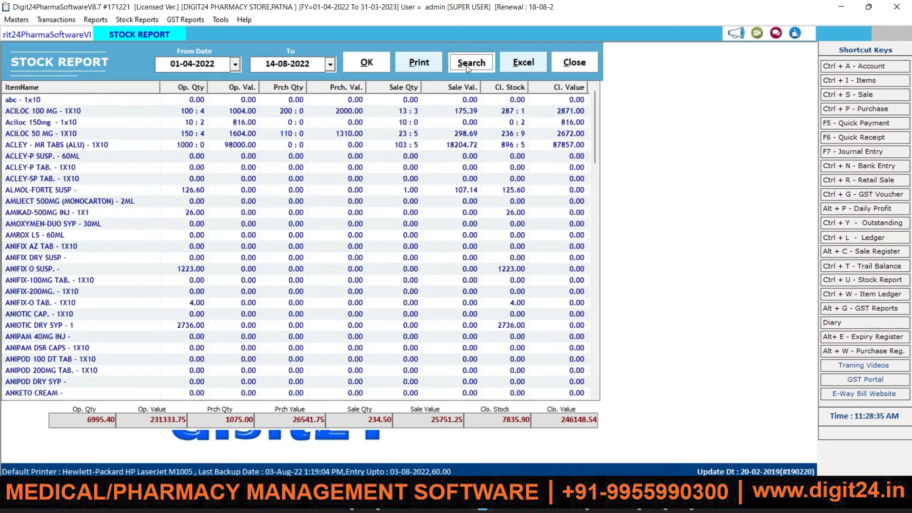
# Filter the stock report by 'para' and open item-wise stock for PARACETAMOL 650 MG - 1X10.
pyautogui.click(466, 63)
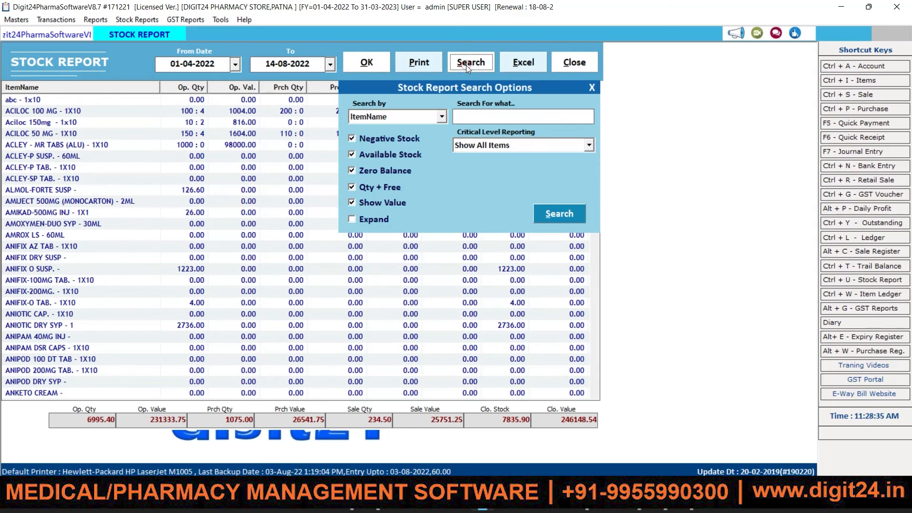
pyautogui.click(467, 115)
pyautogui.write('para')
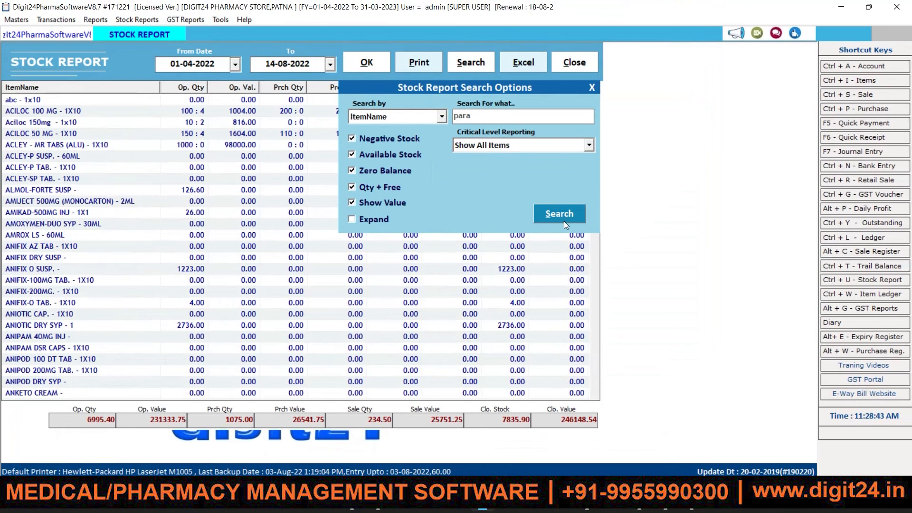
pyautogui.click(563, 219)
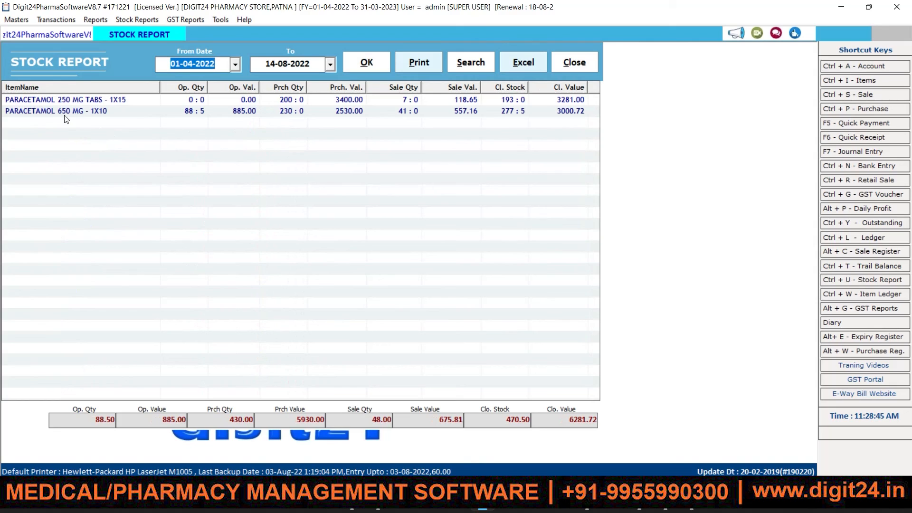
pyautogui.click(65, 114)
pyautogui.doubleClick(65, 114)
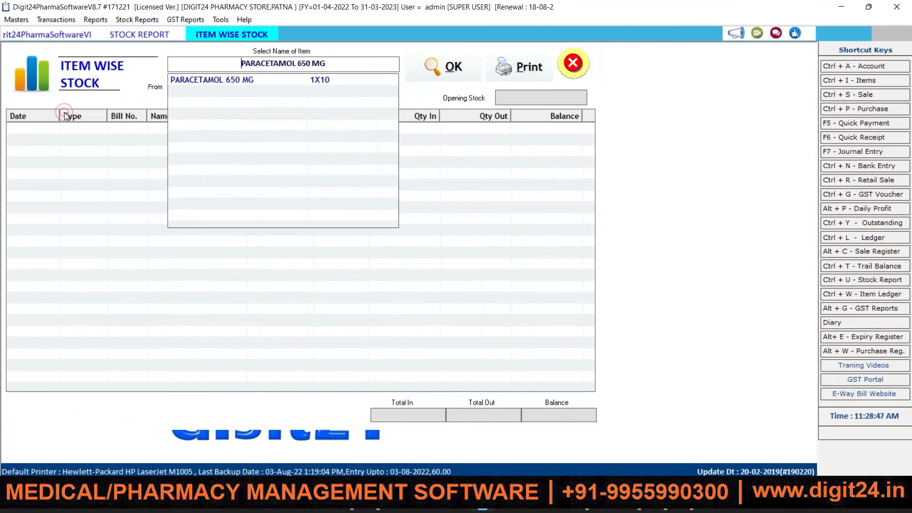
# Load the PARACETAMOL 650 MG ledger entries and highlight the 277 : 5 closing balance.
pyautogui.press('Return')
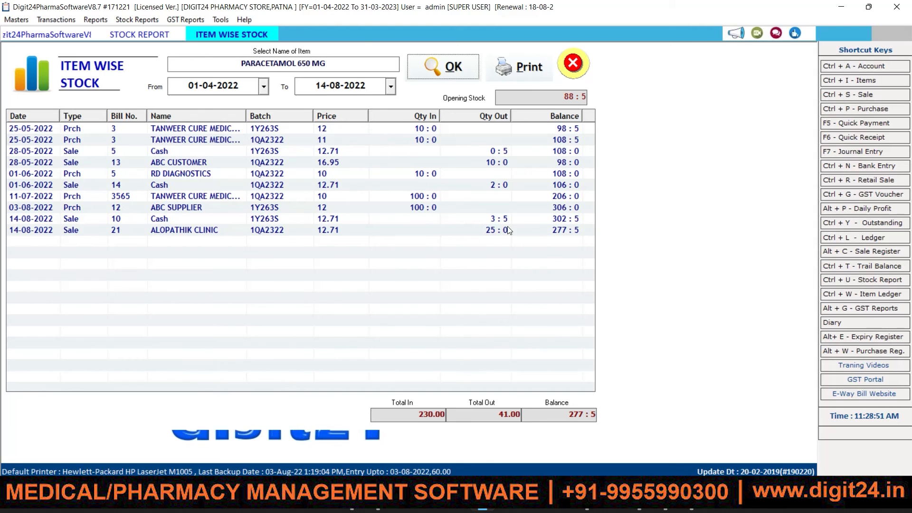
pyautogui.moveTo(561, 414); pyautogui.dragTo(599, 415)
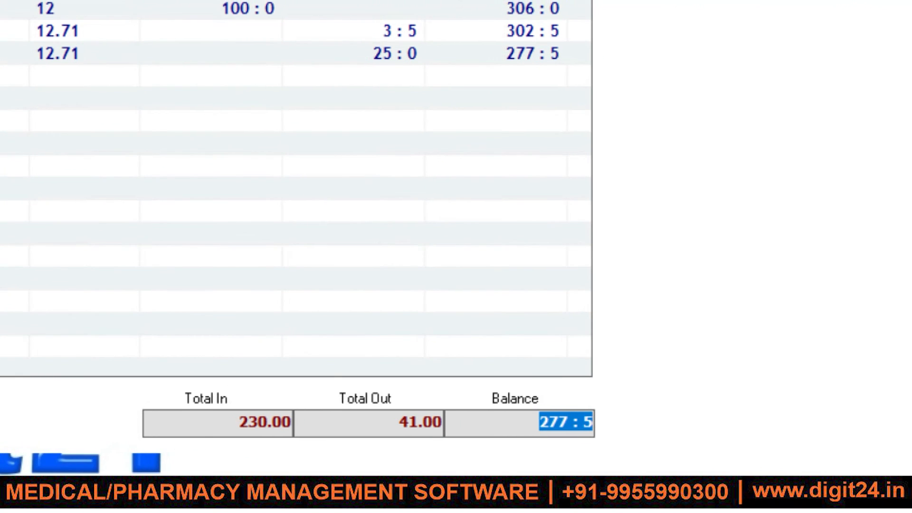
pyautogui.click(246, 63)
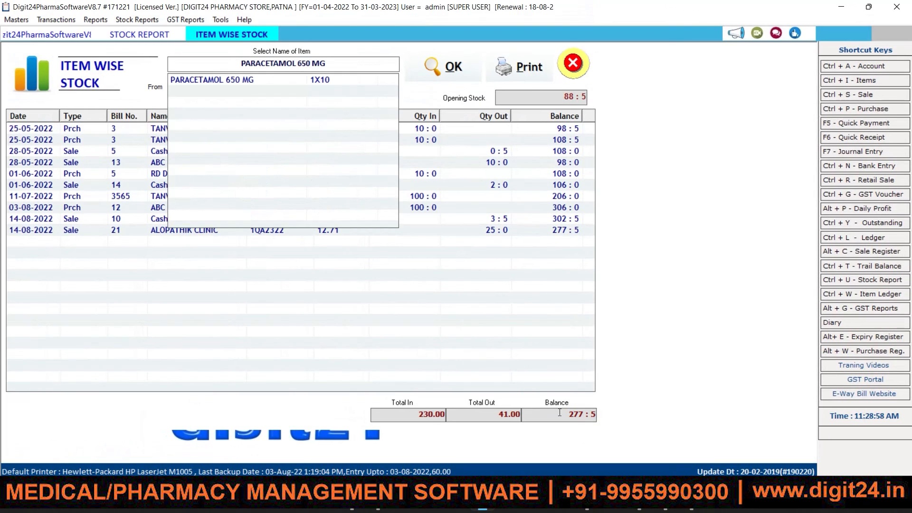
# Review the bill 21 Alopathik Clinic sale of 25 against the 14-08-2022 cash sale and the balance.
pyautogui.click(461, 240)
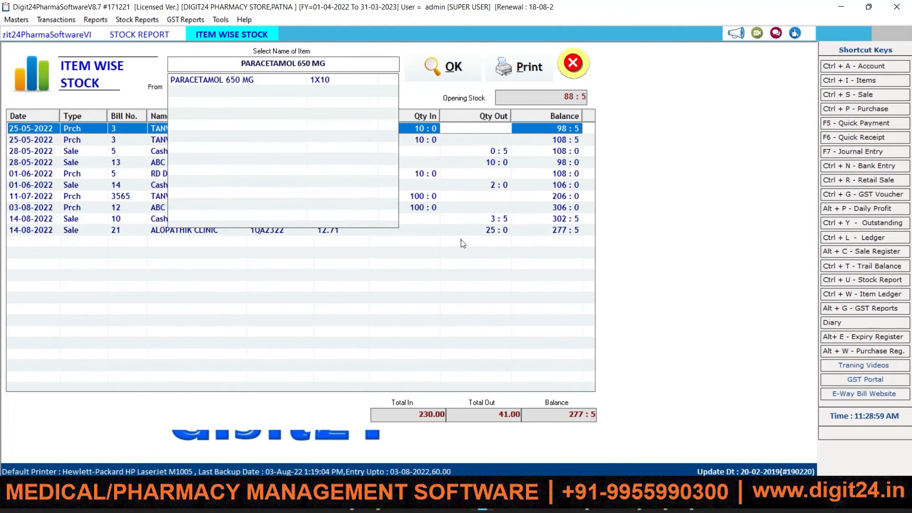
pyautogui.click(490, 233)
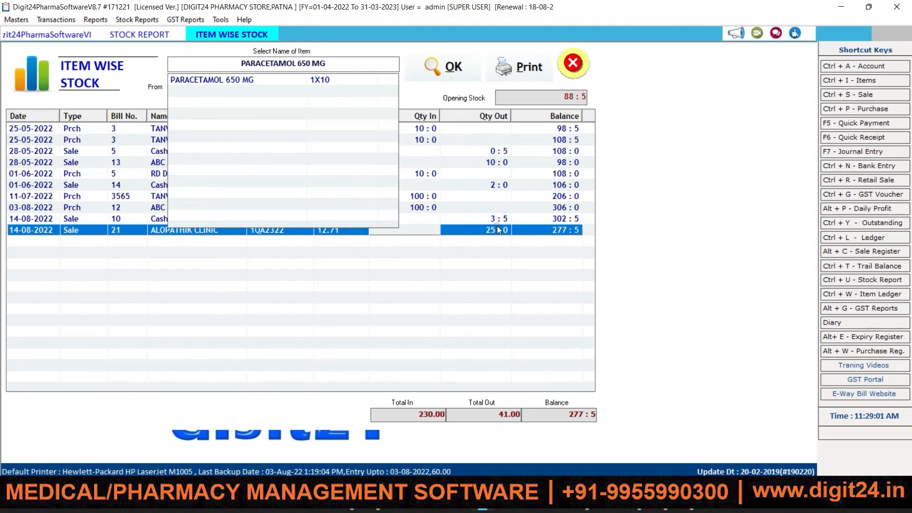
pyautogui.click(492, 221)
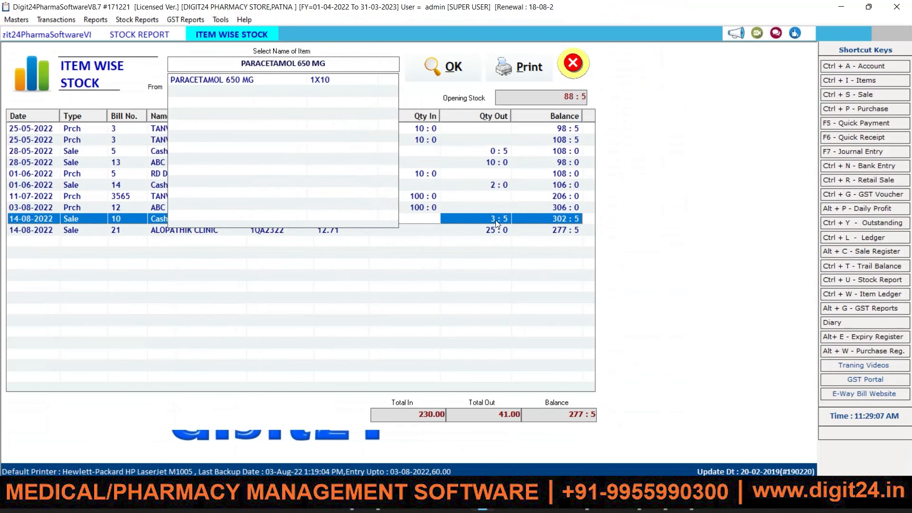
pyautogui.click(493, 230)
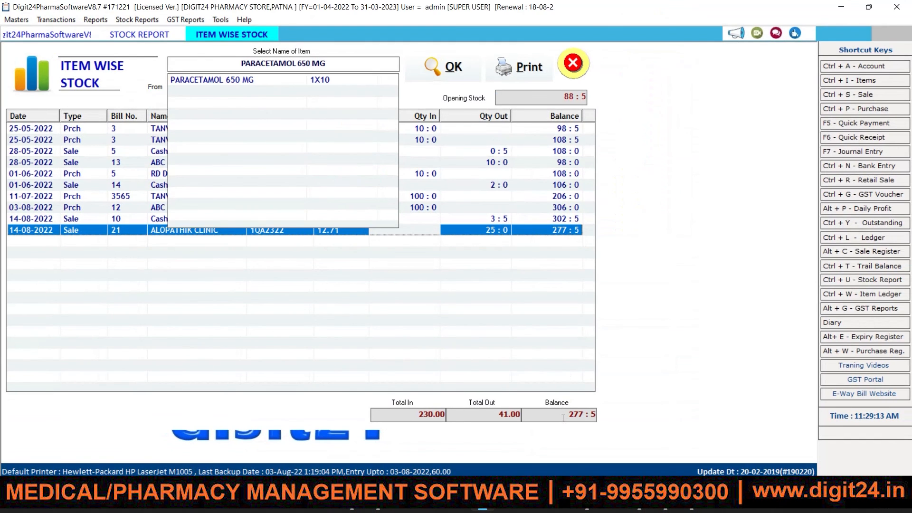
pyautogui.moveTo(562, 418); pyautogui.dragTo(592, 421)
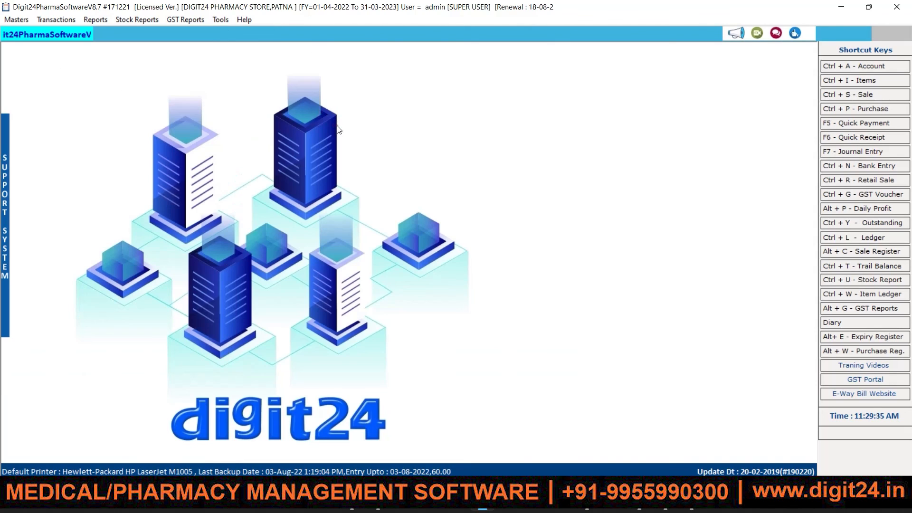
pyautogui.click(123, 21)
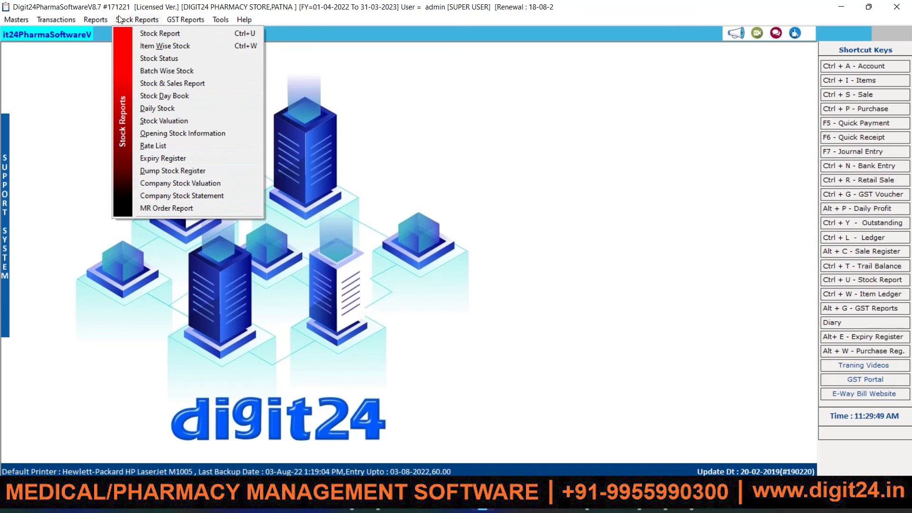
pyautogui.moveTo(97, 21)
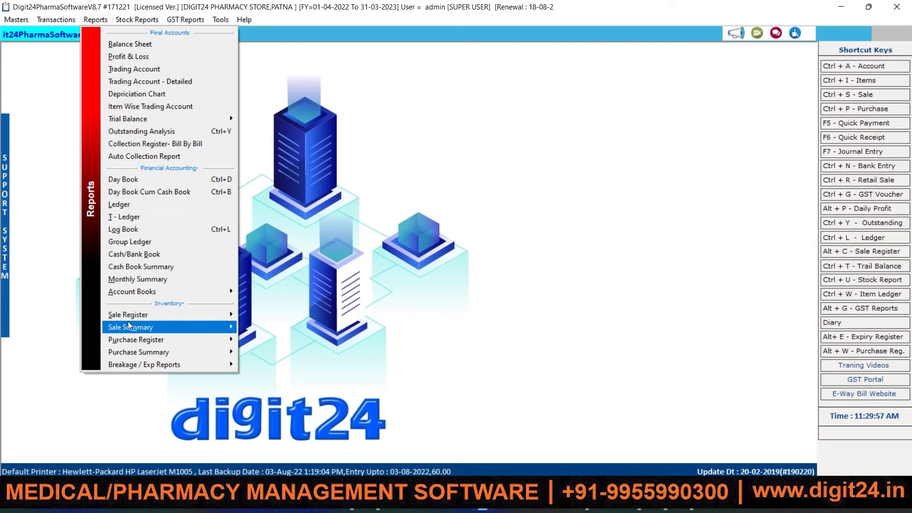
pyautogui.click(180, 22)
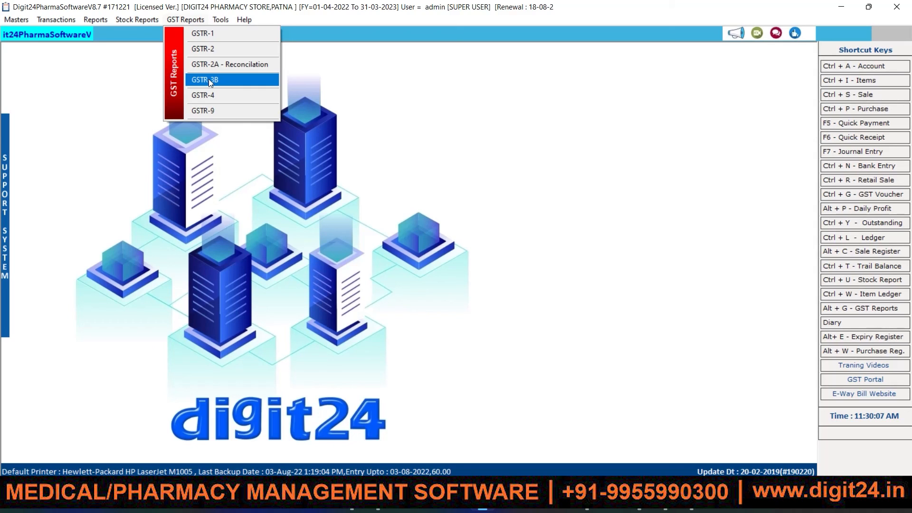
pyautogui.moveTo(13, 21)
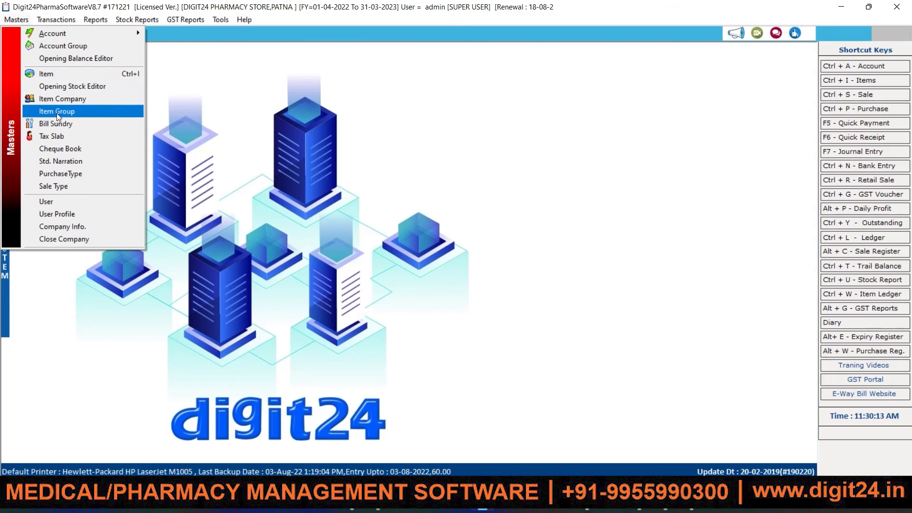
pyautogui.click(188, 101)
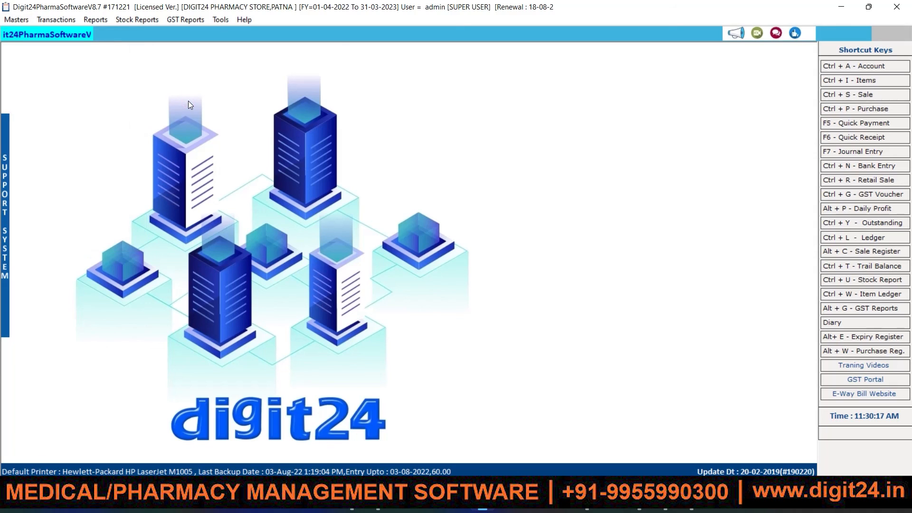
pyautogui.click(51, 18)
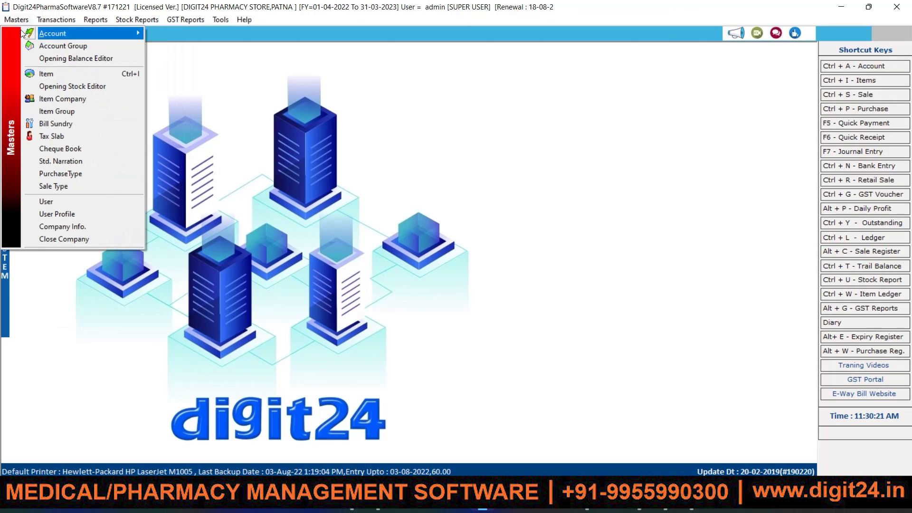
pyautogui.click(50, 74)
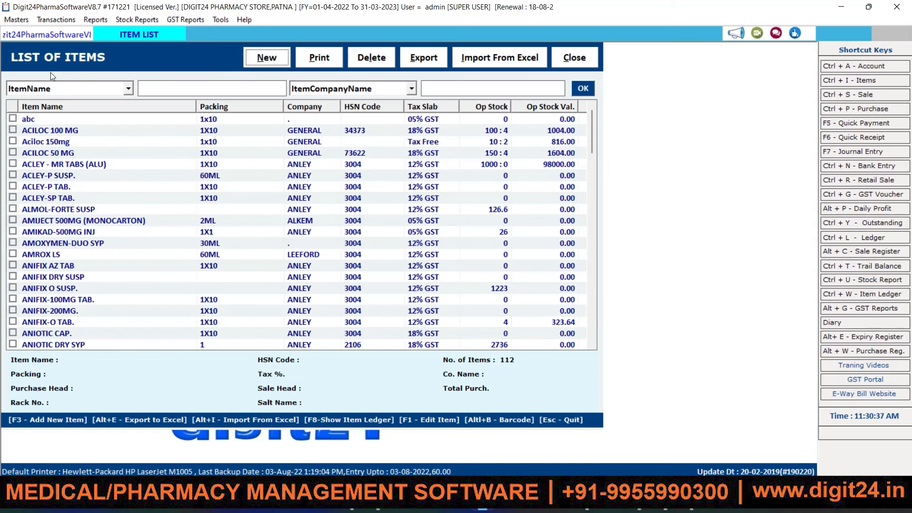
pyautogui.click(277, 59)
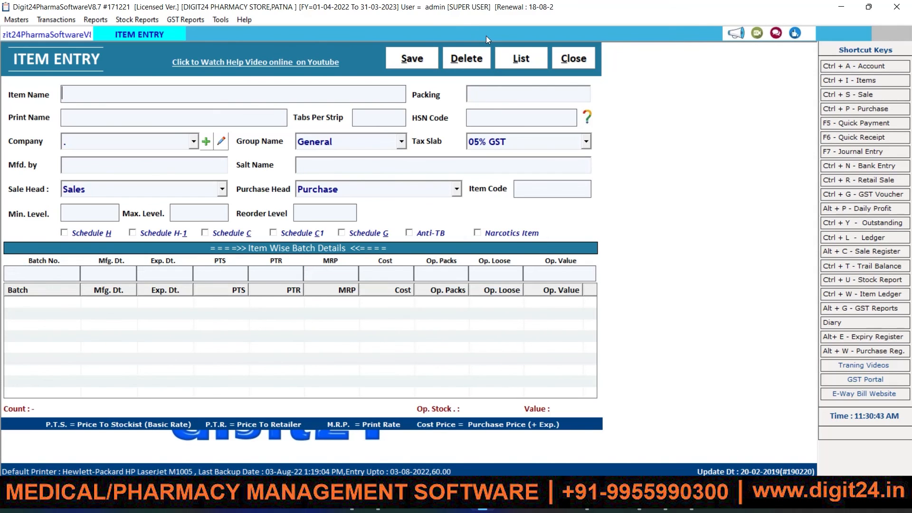
pyautogui.click(569, 58)
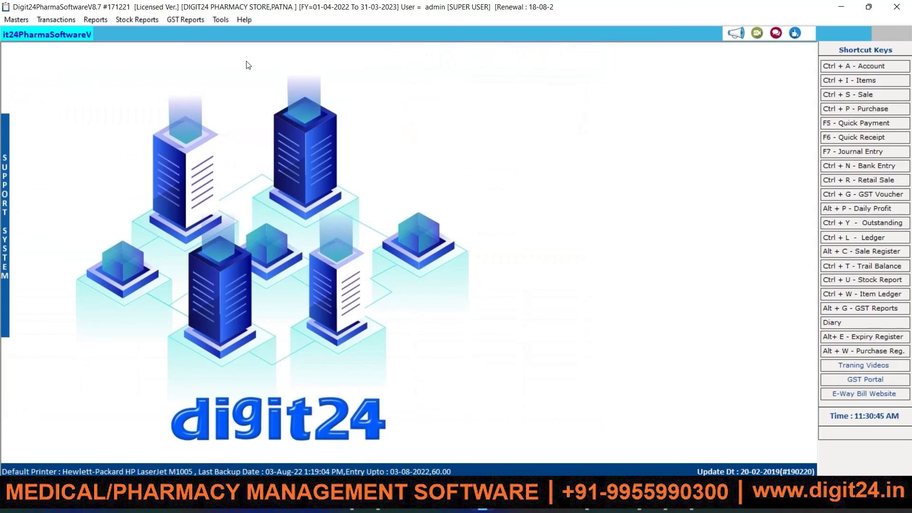